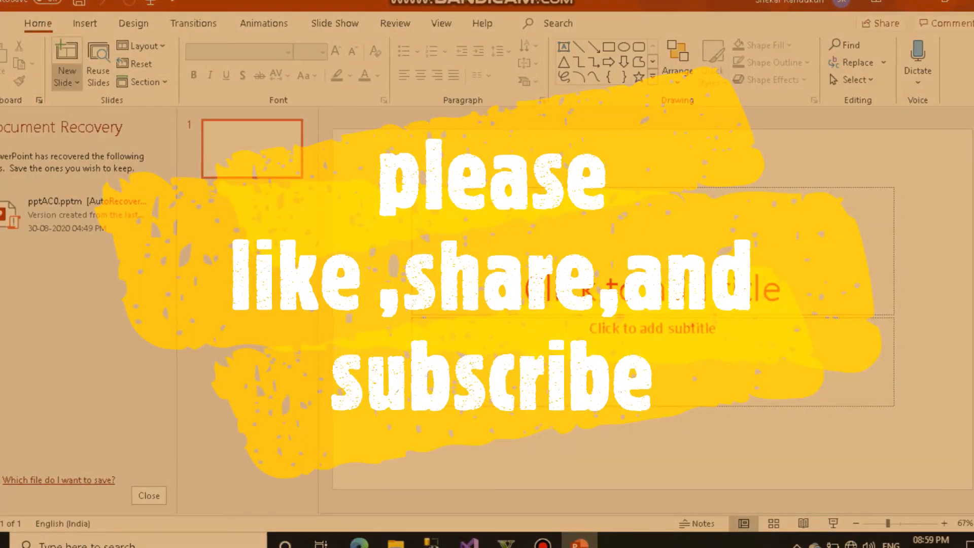
Add a second slide with the Blank layout and dismiss the document recovery list
click(67, 82)
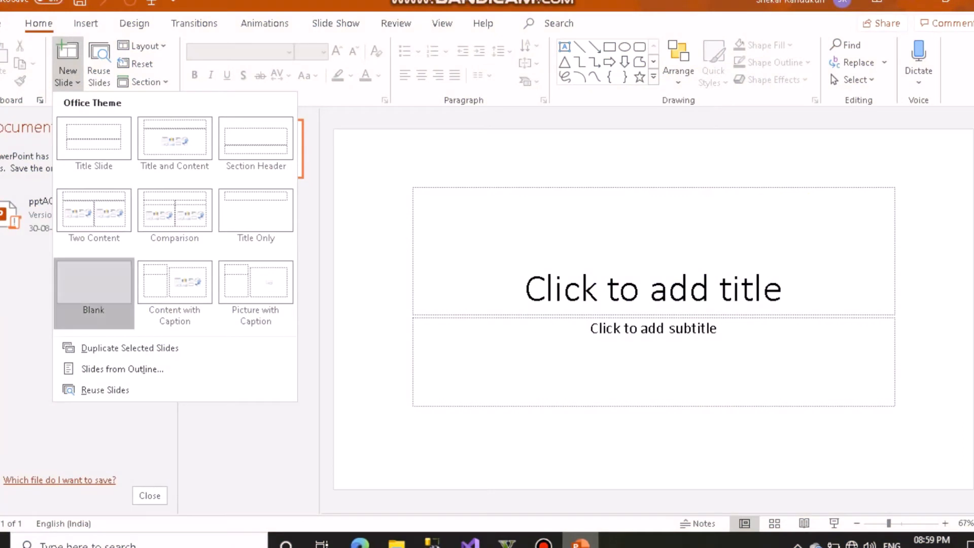
click(94, 289)
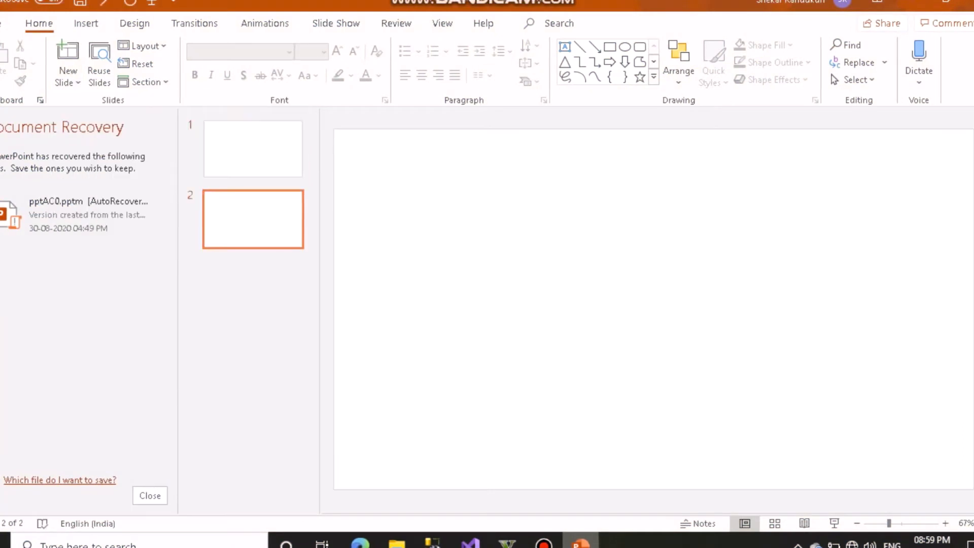
click(150, 496)
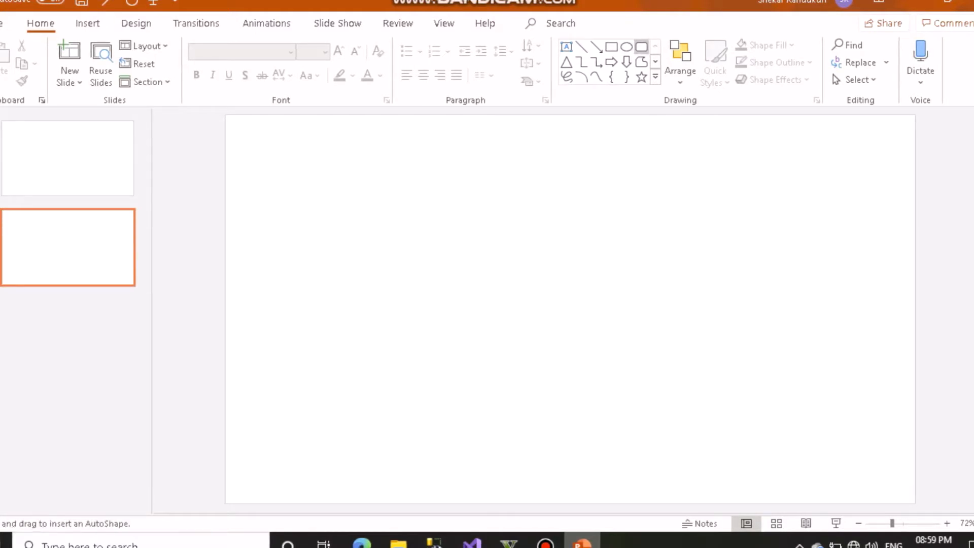
Draw a small upright rounded rectangle with fully rounded ends in the upper middle of the blank slide
mouse_move(468, 198)
mouse_down()
mouse_move(524, 288)
mouse_move(478, 198)
mouse_move(496, 199)
mouse_up()
click(583, 228)
right_click(507, 248)
click(609, 284)
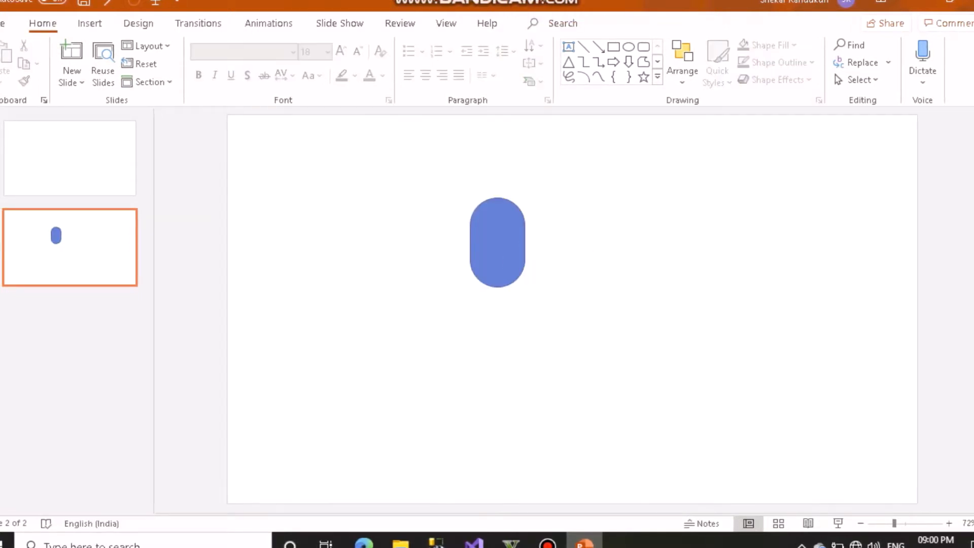
Fill the rounded rectangle with Orange, Accent 2, Lighter 40% and remove its outline
click(505, 245)
right_click(507, 246)
click(560, 96)
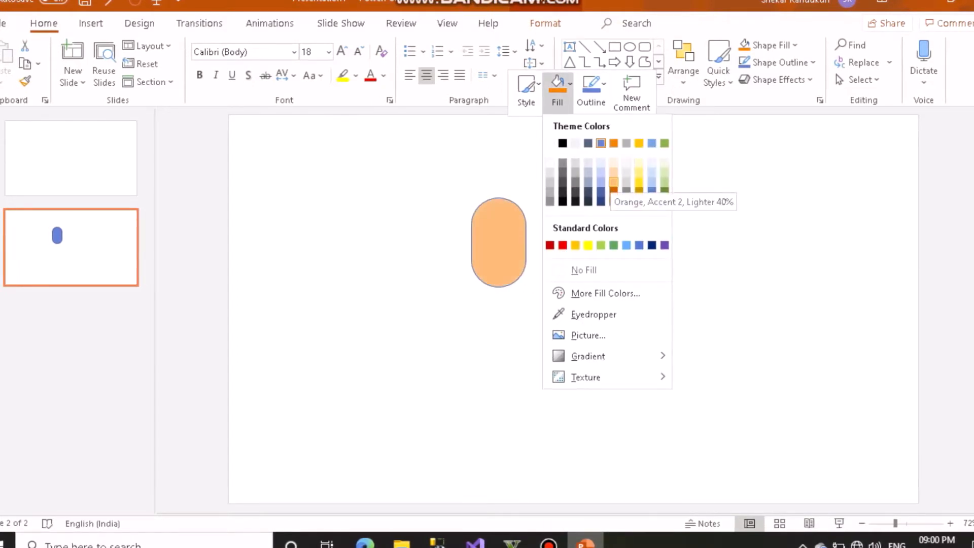
click(614, 182)
key(Escape)
right_click(504, 244)
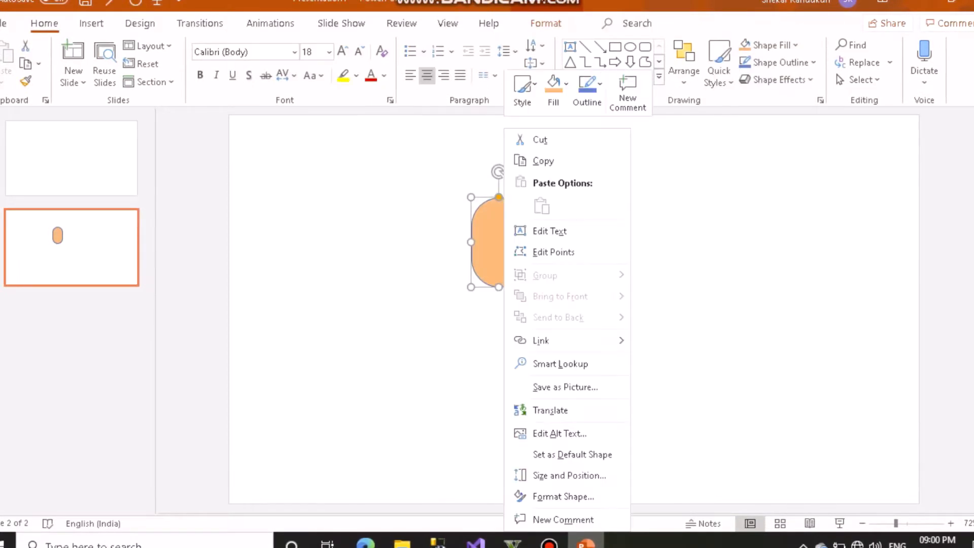
click(587, 91)
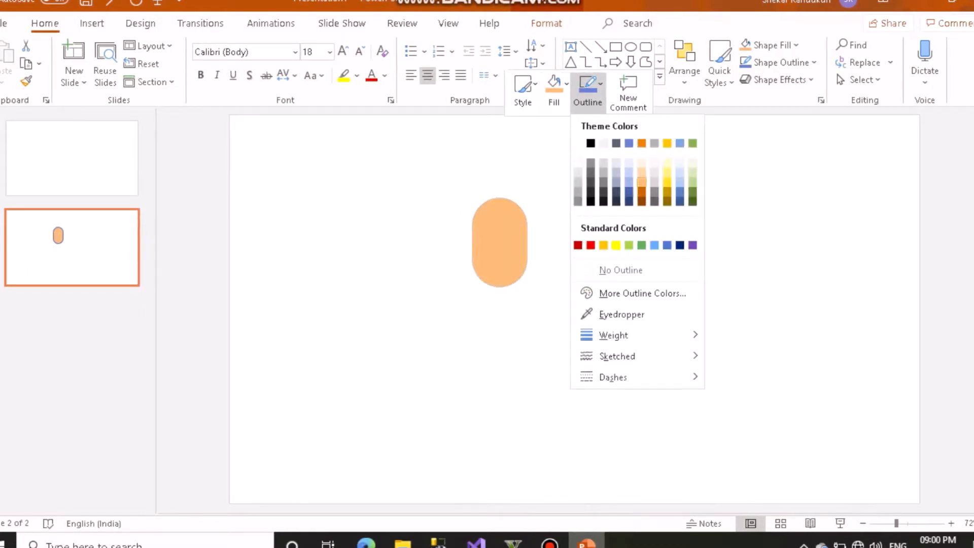
click(619, 270)
drag(619, 268, 618, 347)
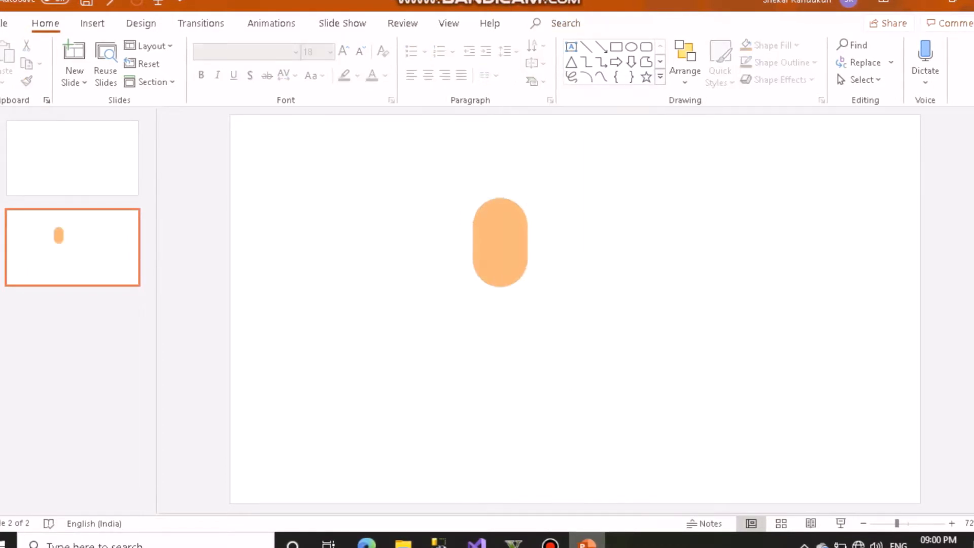
Move the orange face shape toward the slide's horizontal centre and enlarge it slightly
drag(500, 243, 547, 249)
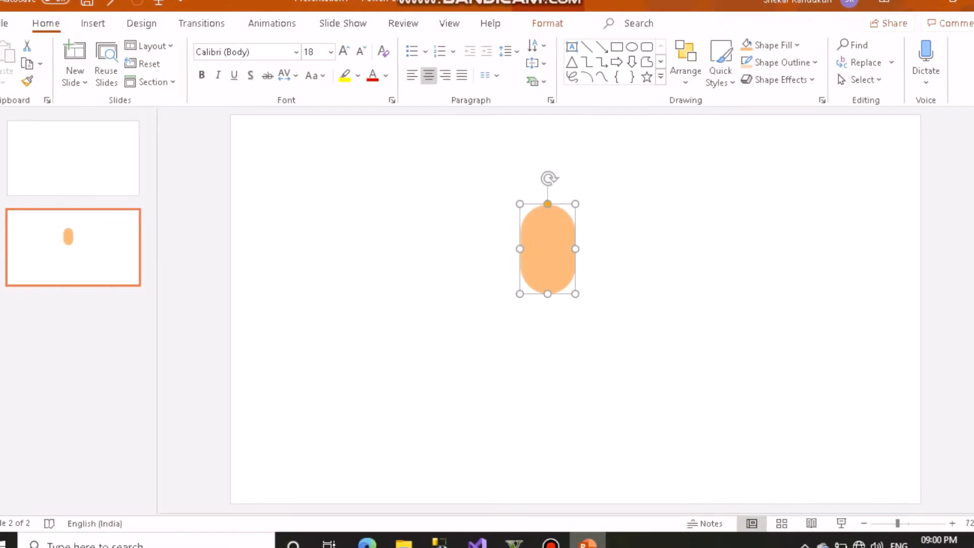
key(Delete)
drag(576, 294, 588, 310)
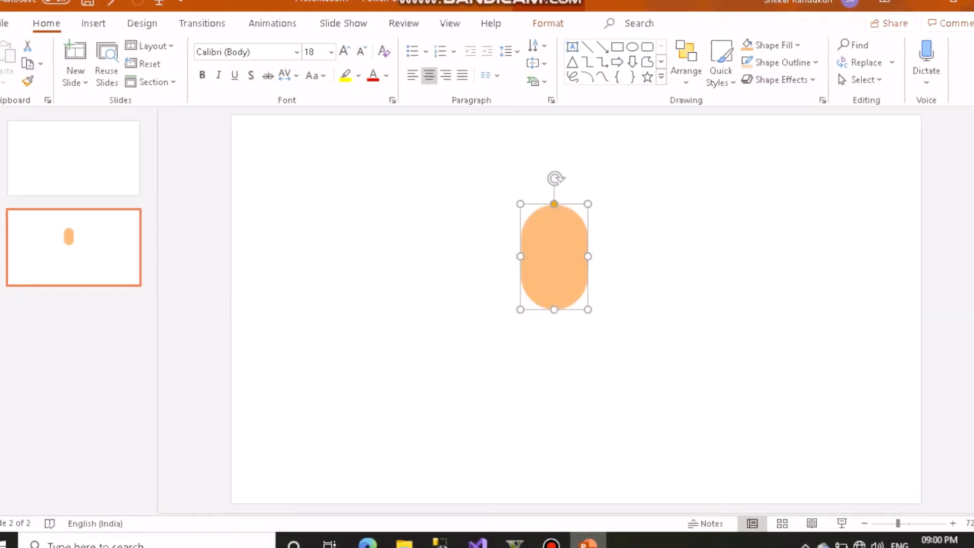
click(635, 310)
drag(555, 257, 551, 210)
drag(585, 264, 583, 261)
click(635, 261)
drag(551, 210, 554, 257)
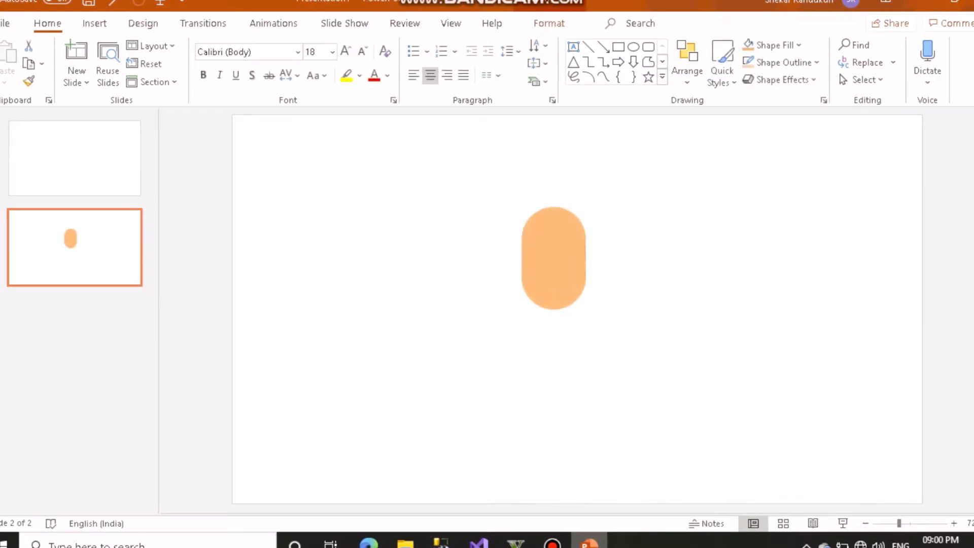
click(635, 243)
Draw a circle slightly wider than the face beside it
click(633, 46)
mouse_move(676, 187)
mouse_down()
mouse_move(719, 251)
mouse_move(741, 255)
mouse_up()
mouse_move(709, 222)
mouse_down()
mouse_move(553, 223)
mouse_move(686, 221)
mouse_up()
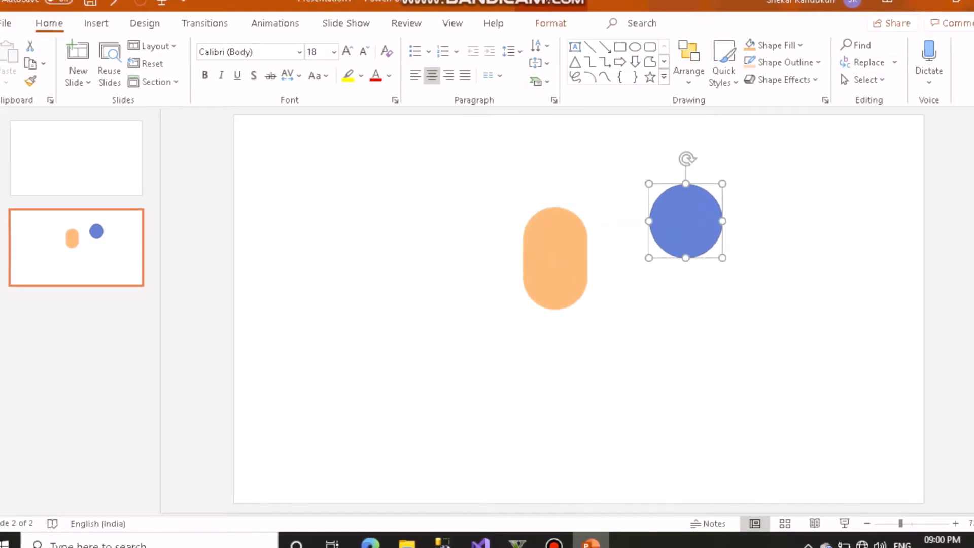
drag(722, 258, 730, 264)
Give the circle a black fill and a matching black outline
right_click(688, 223)
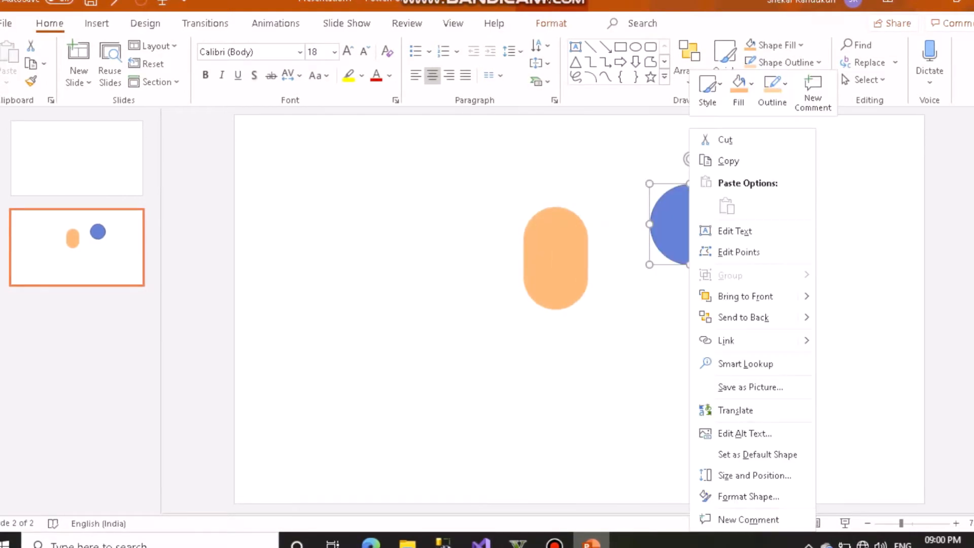
click(751, 83)
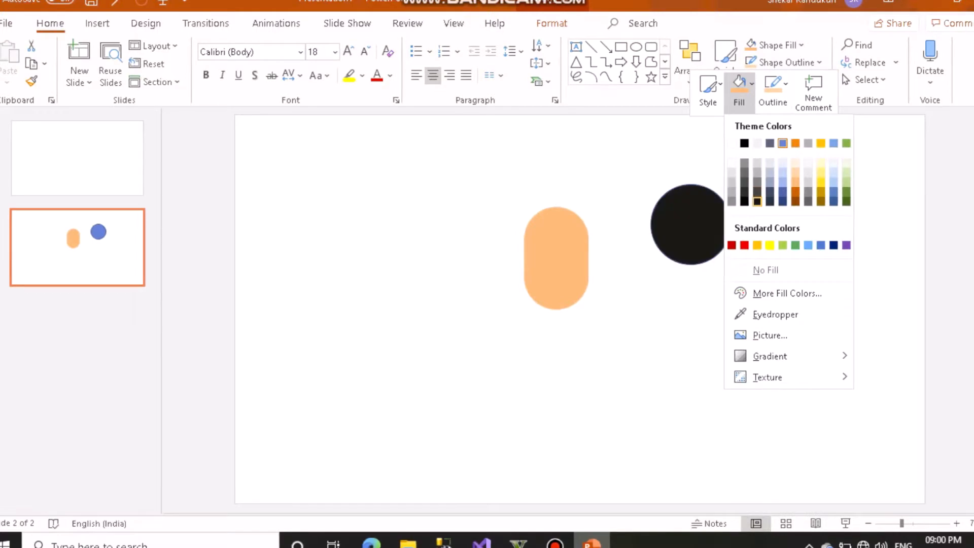
click(750, 142)
click(773, 85)
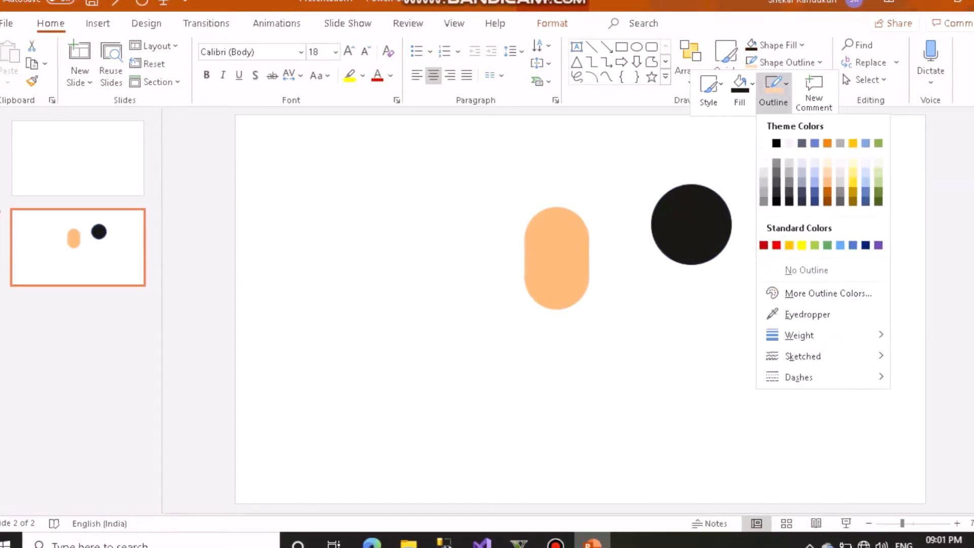
click(789, 202)
Place the black circle behind the face by sending it to back, centred so it frames the upper head as hair
drag(691, 224, 558, 218)
right_click(558, 218)
mouse_move(621, 297)
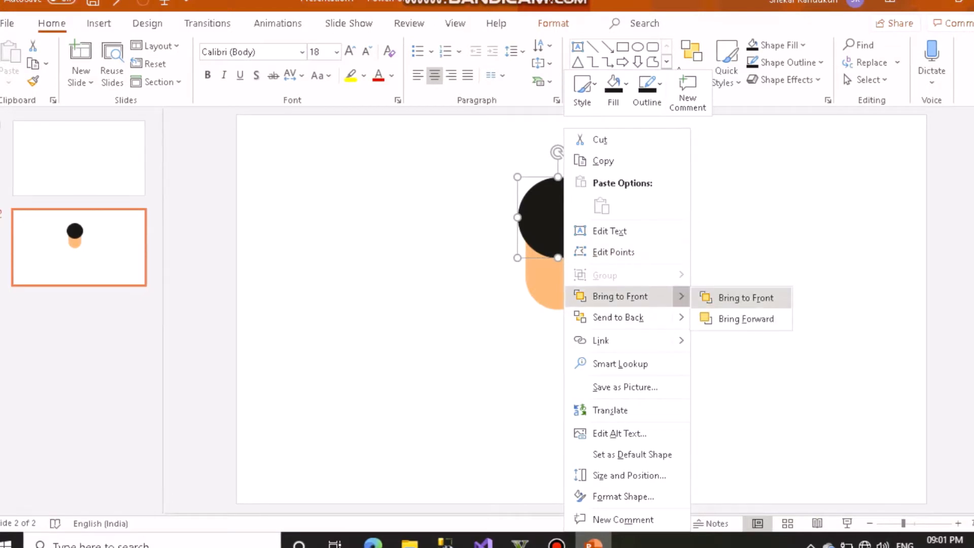
mouse_move(618, 318)
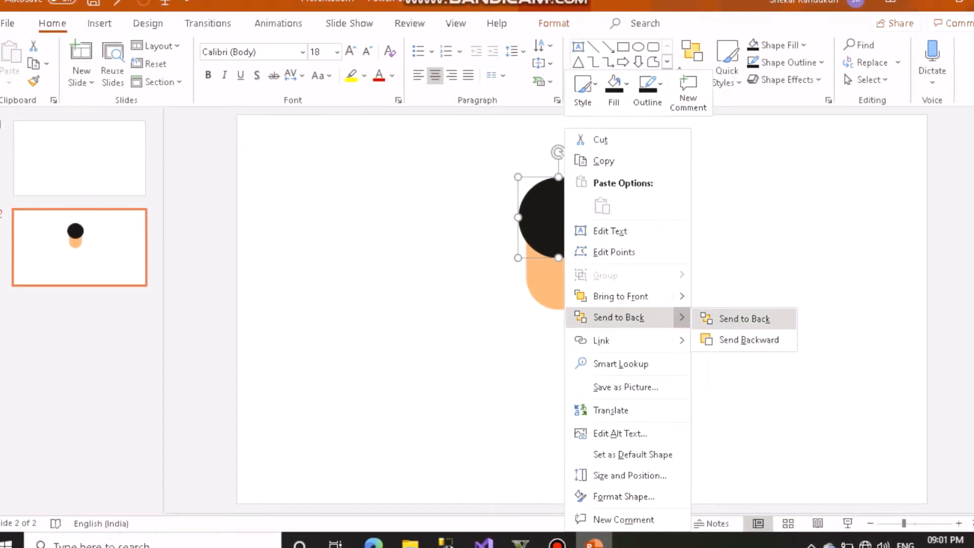
click(745, 319)
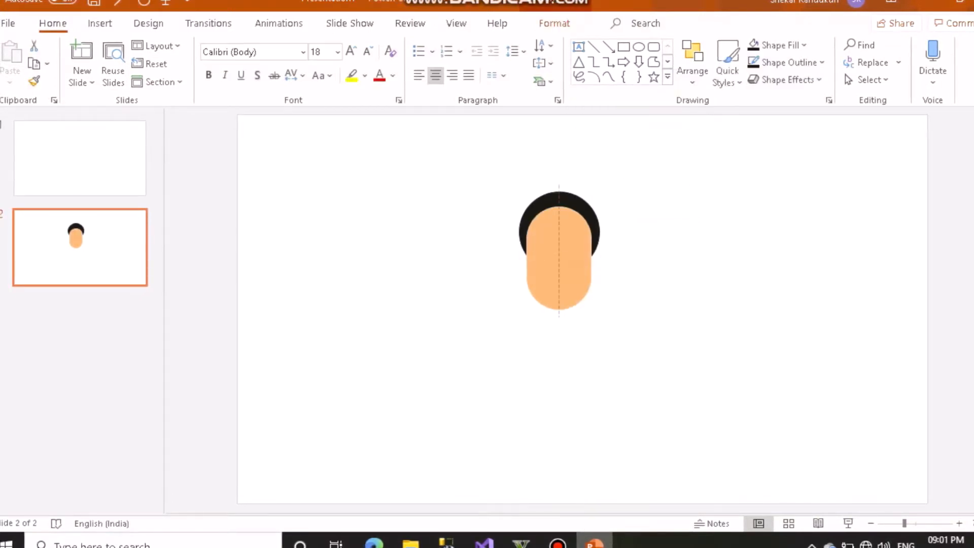
drag(559, 199, 560, 199)
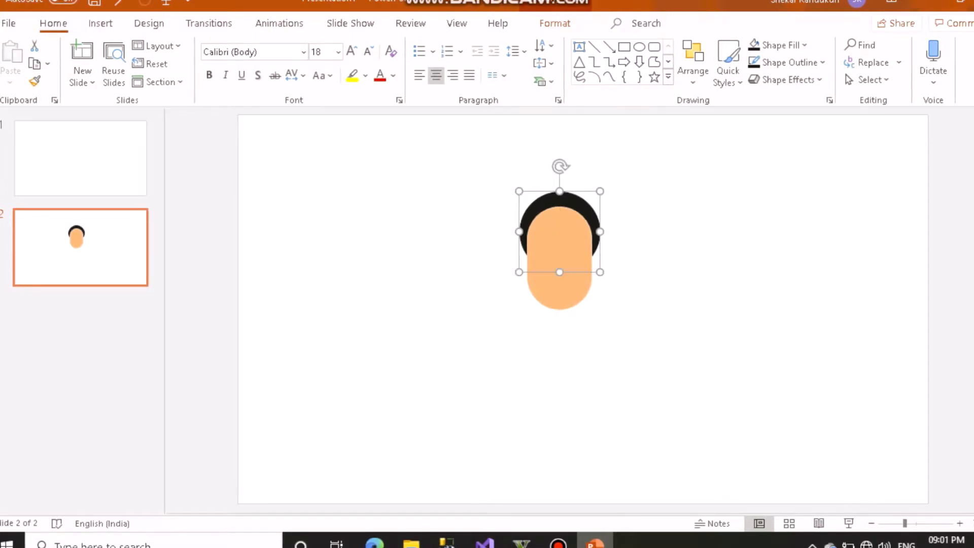
key(Escape)
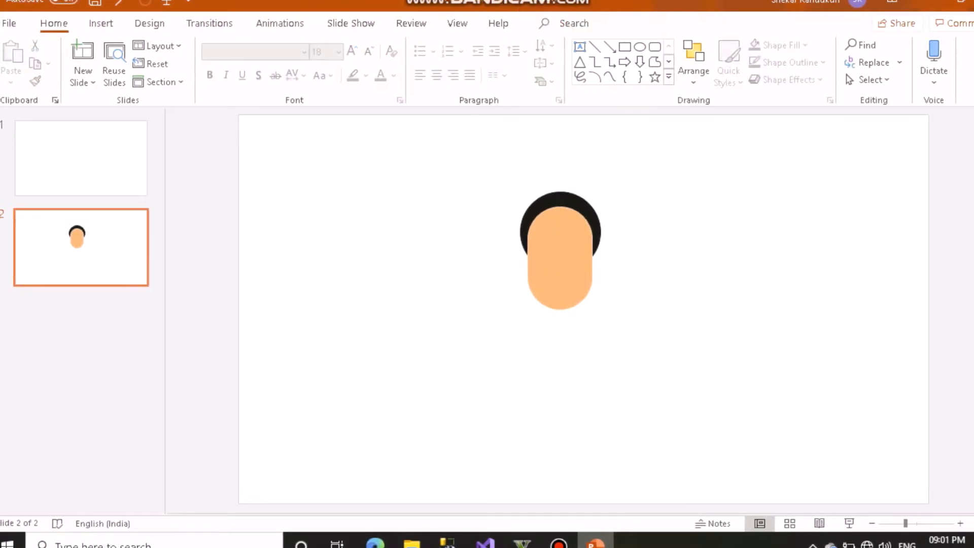
Duplicate the black hair circle, shrink the copy to about half size and place it on the upper right of the head
click(561, 199)
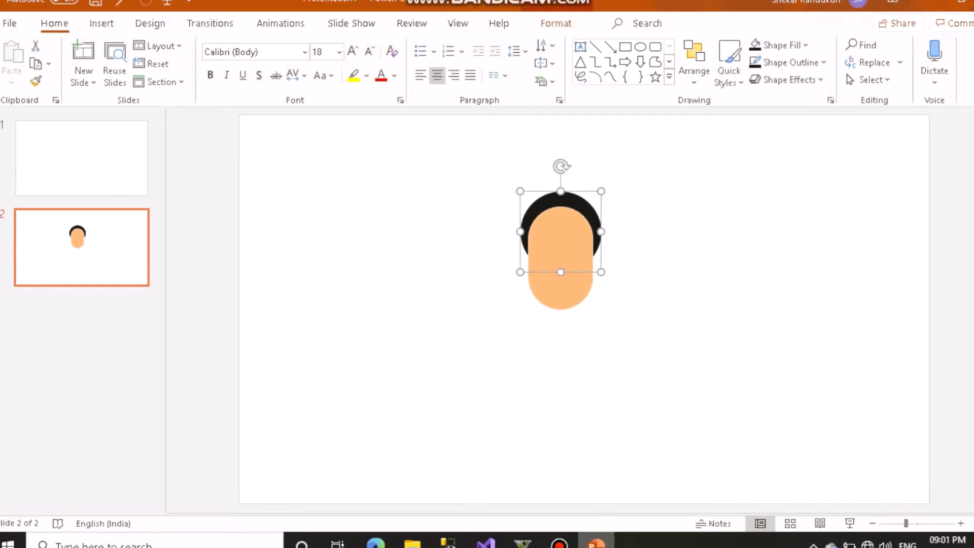
key(ctrl+c)
key(Escape)
key(ctrl+v)
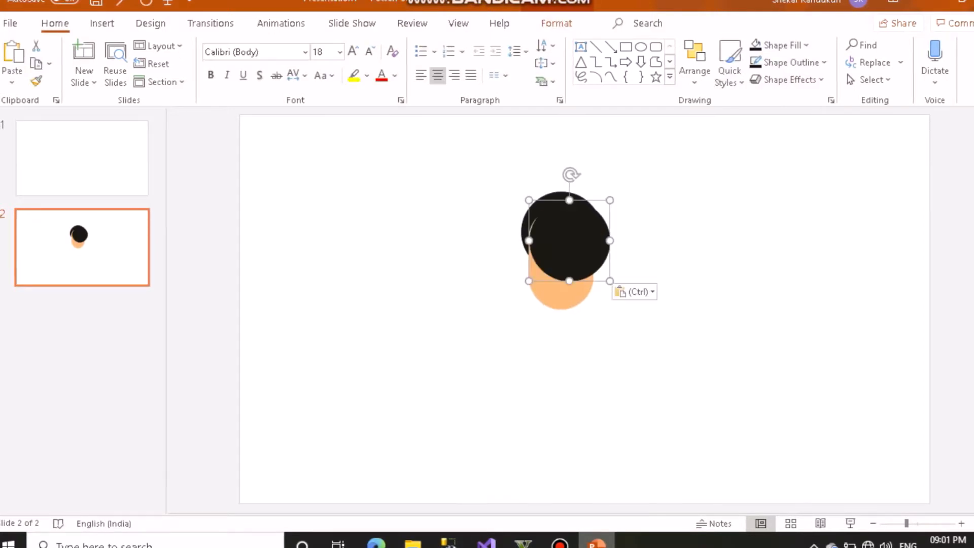
drag(561, 232, 682, 241)
drag(723, 281, 584, 199)
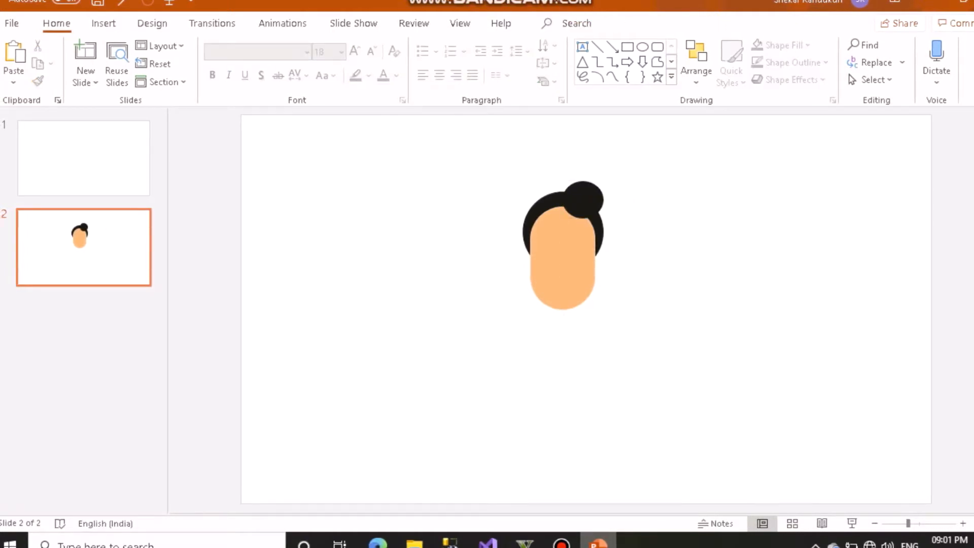
Paste another black circle as a picture, shrink it further and place it at the top of the head beside the first curl
click(584, 200)
right_click(697, 241)
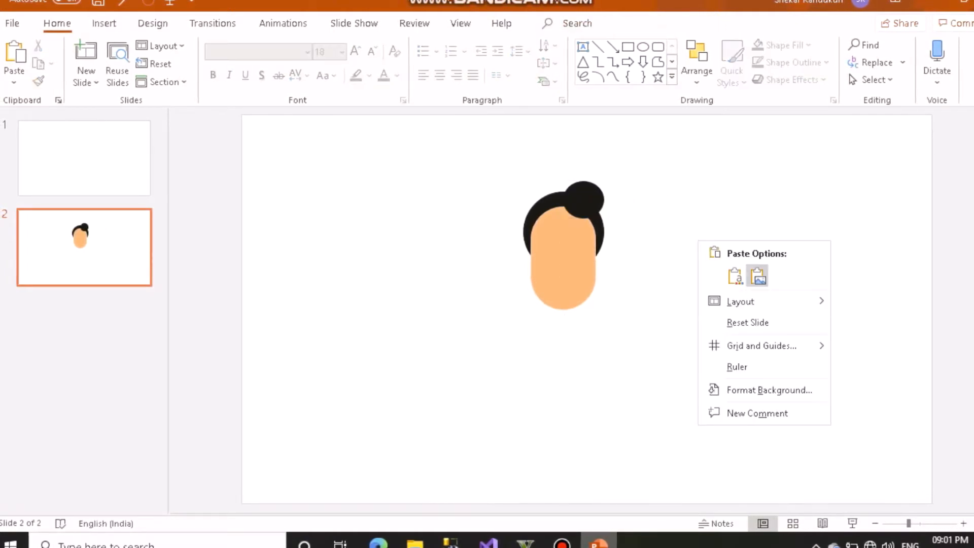
click(759, 278)
drag(588, 309, 559, 199)
click(639, 224)
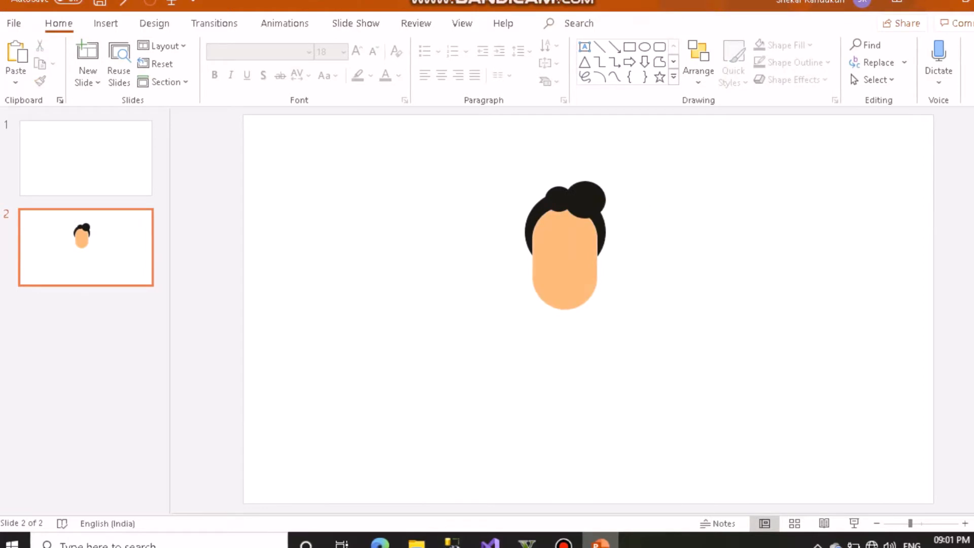
Add a third small black curl at the upper left of the hairline
click(559, 199)
key(Escape)
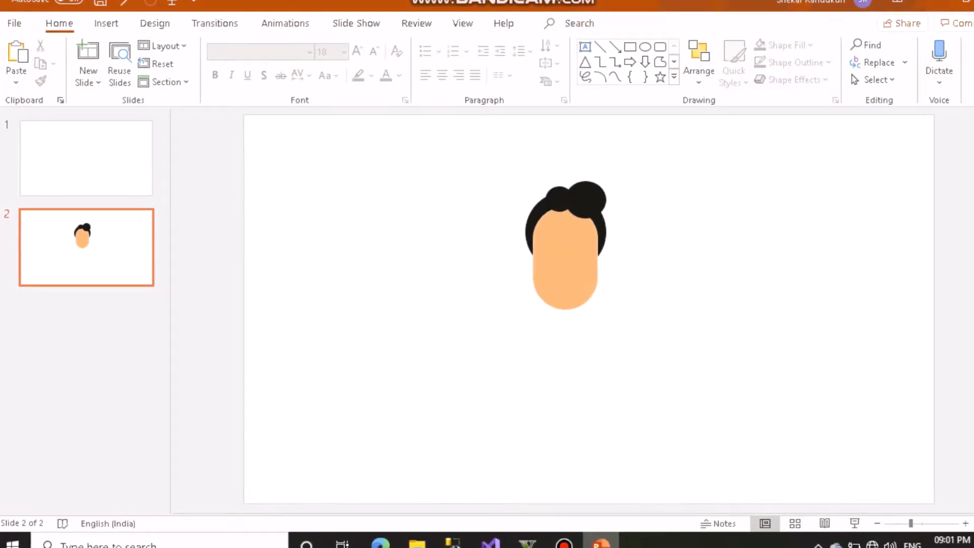
key(ctrl+v)
mouse_move(560, 198)
mouse_down()
mouse_move(539, 205)
mouse_move(672, 254)
mouse_move(550, 208)
mouse_up()
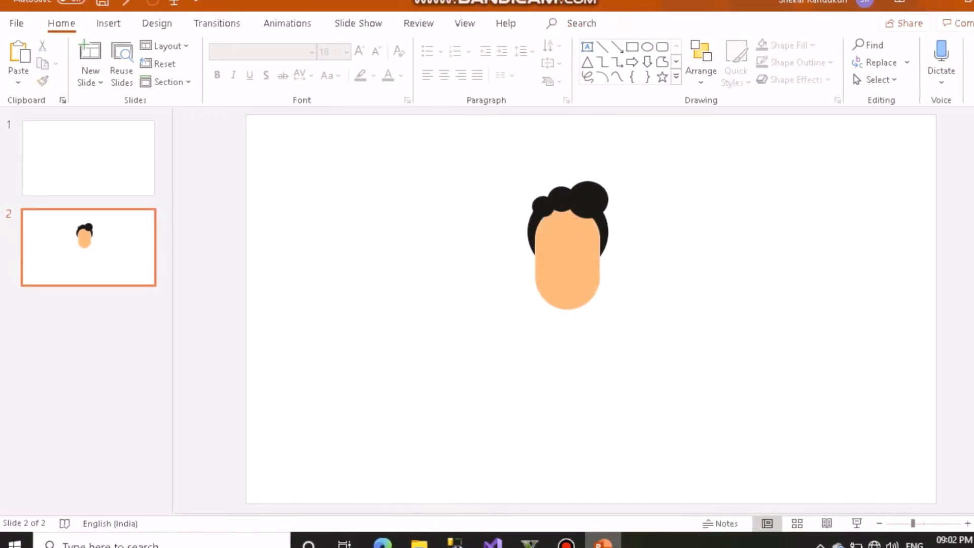
drag(684, 360, 699, 154)
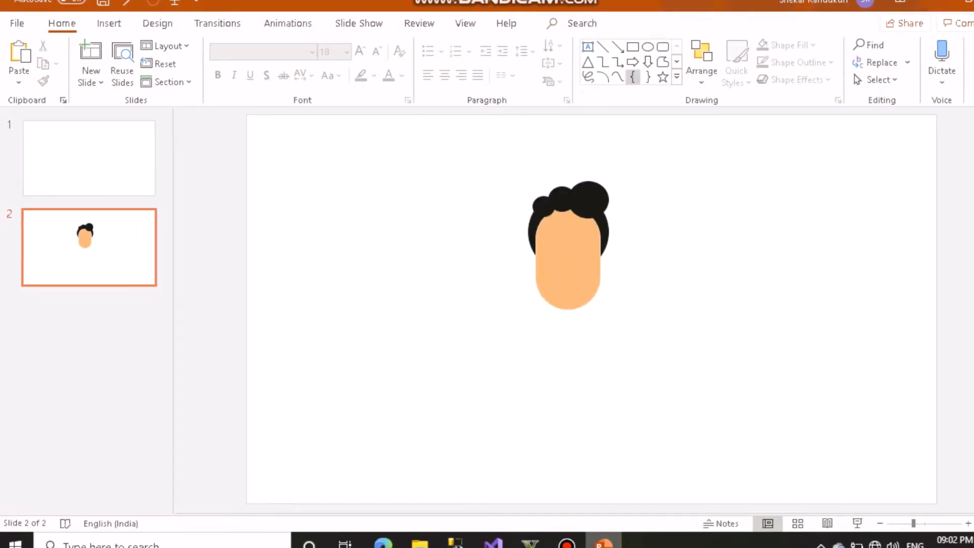
Insert the online 3D model of round black eyes with curved black eyebrows from the Stickers category
click(568, 263)
click(109, 23)
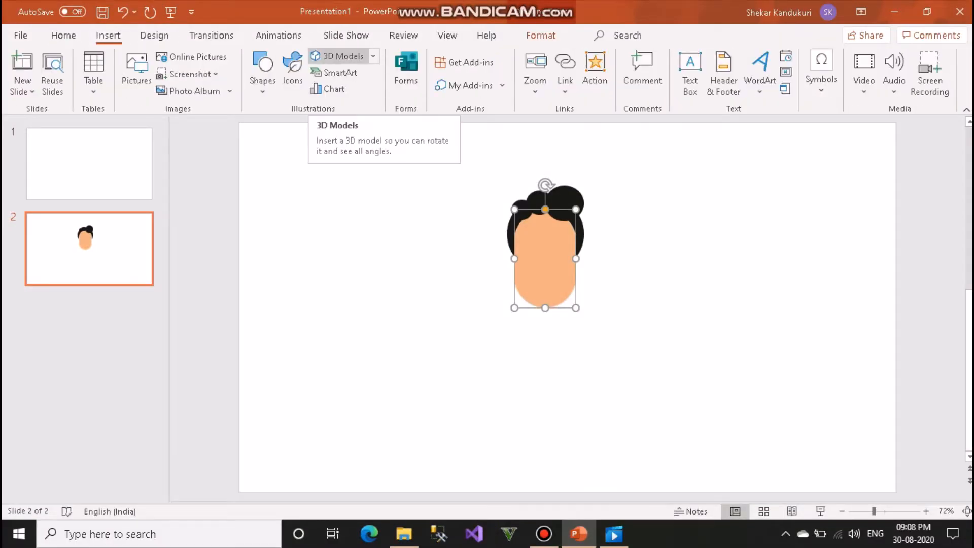
click(337, 56)
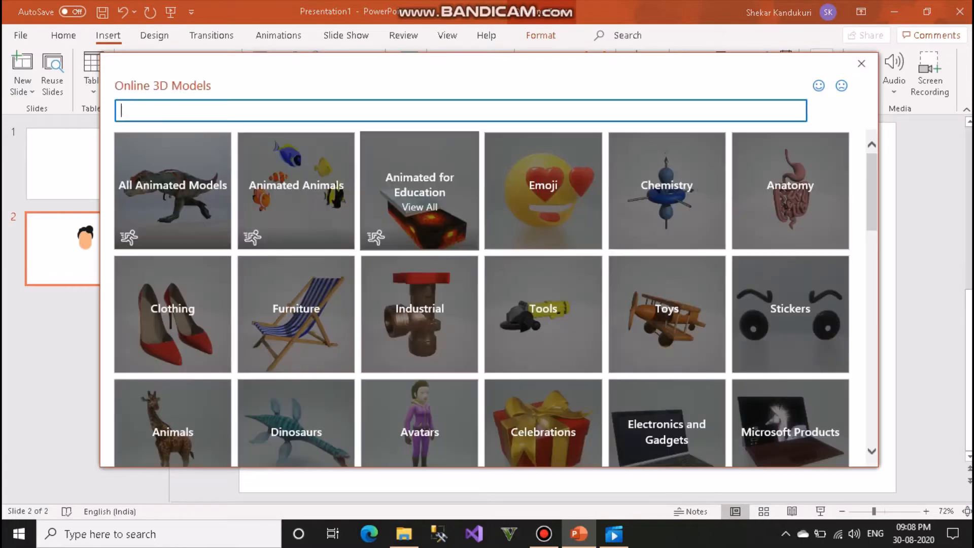
click(790, 314)
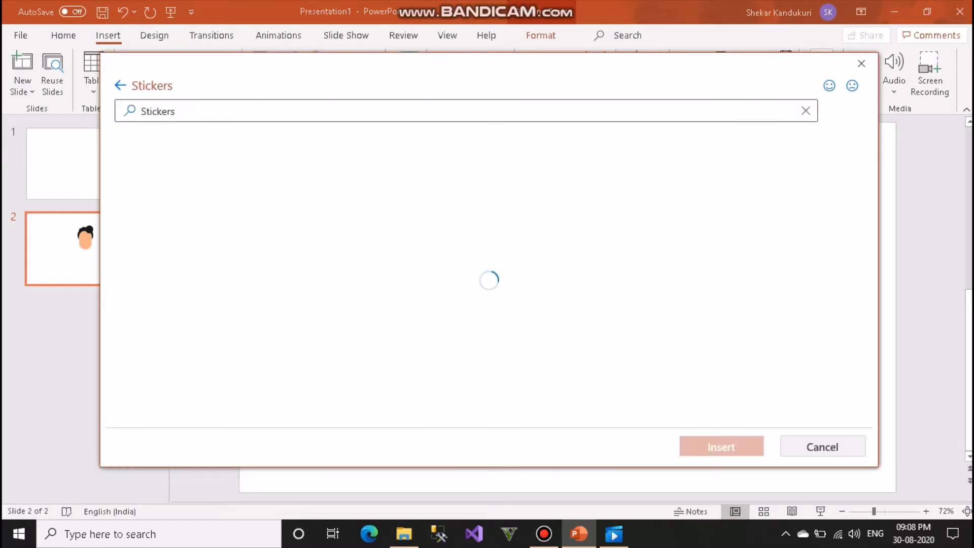
scroll(419, 284, down, 5)
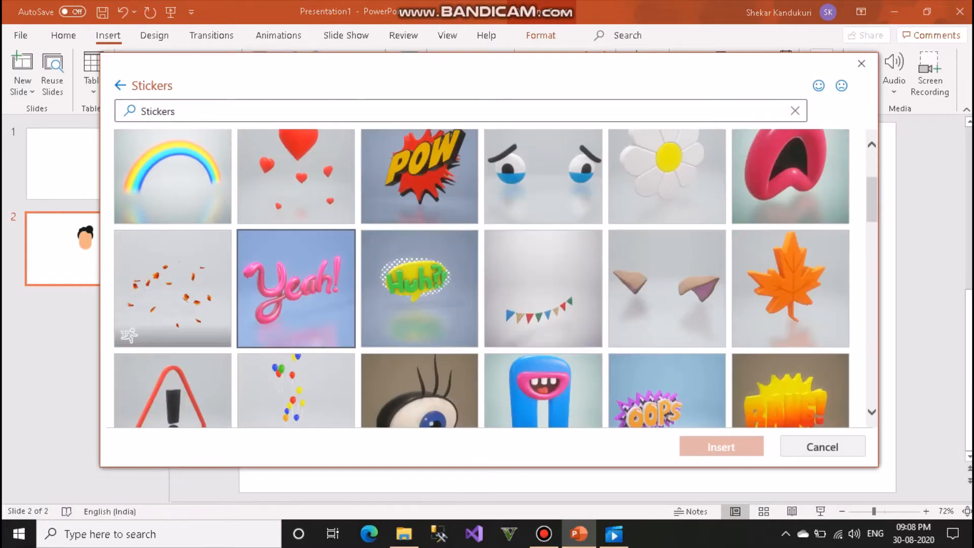
scroll(419, 284, down, 2)
click(296, 326)
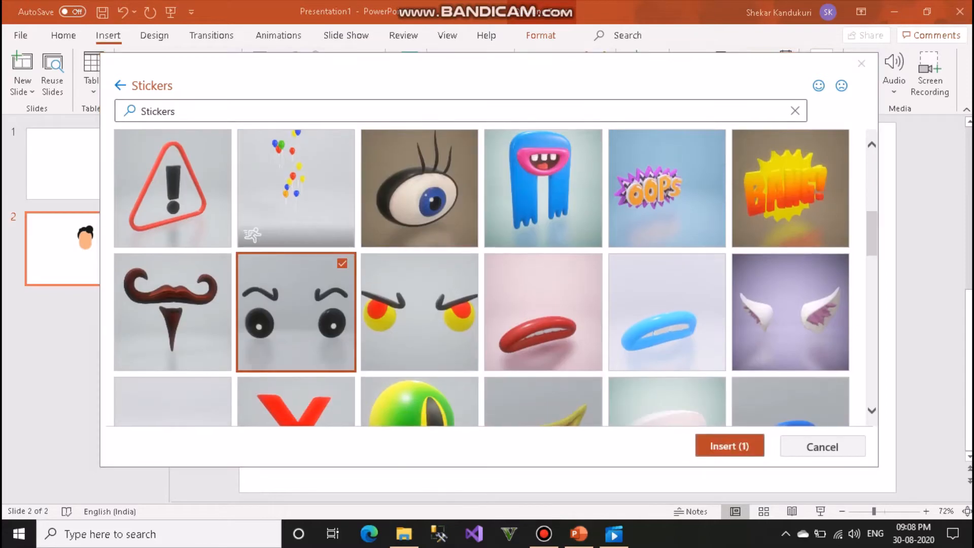
click(721, 447)
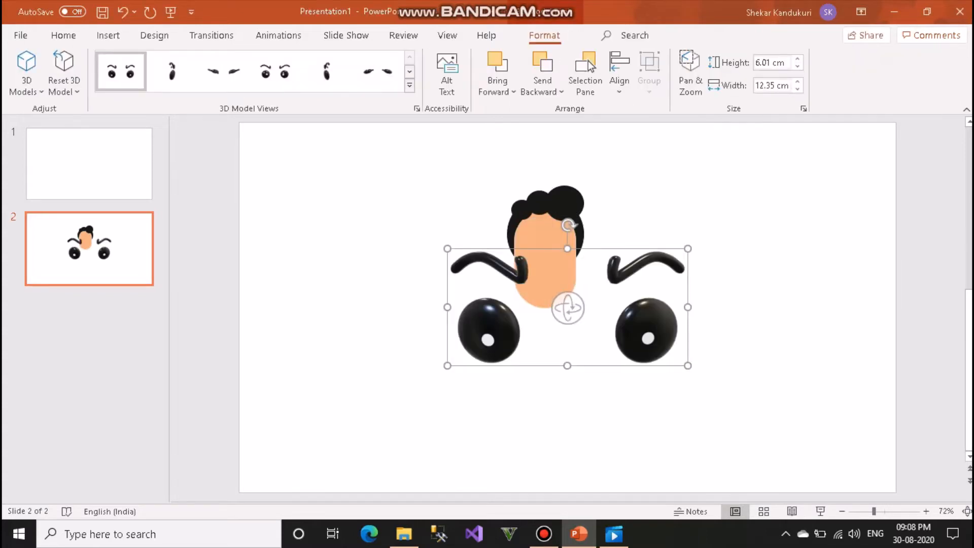
Shrink the eyes-and-eyebrows model to fit the face and position it just below the hairline
drag(688, 365, 545, 243)
key(Escape)
key(Escape)
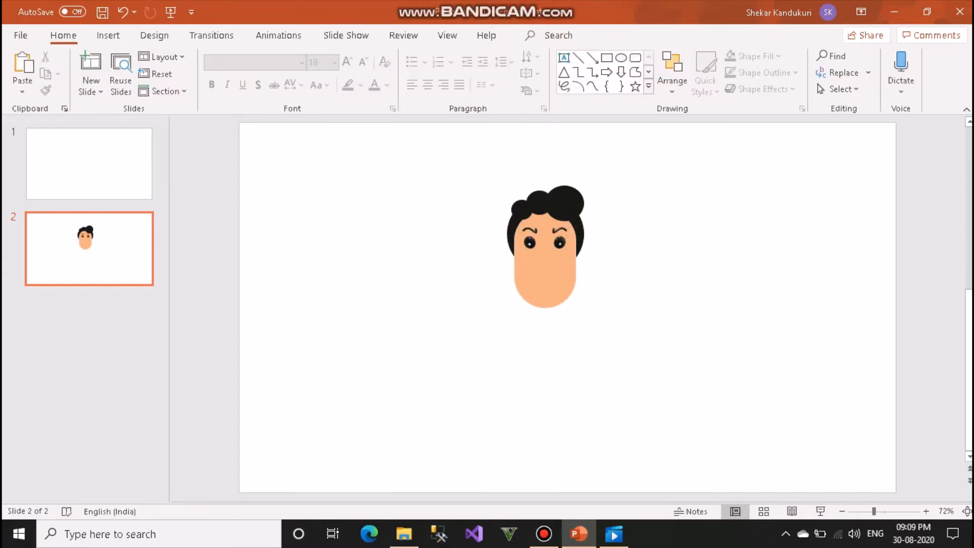
Draw a rounded rectangle beside the head, fully round its corners and shrink it to a small pill shape
click(635, 57)
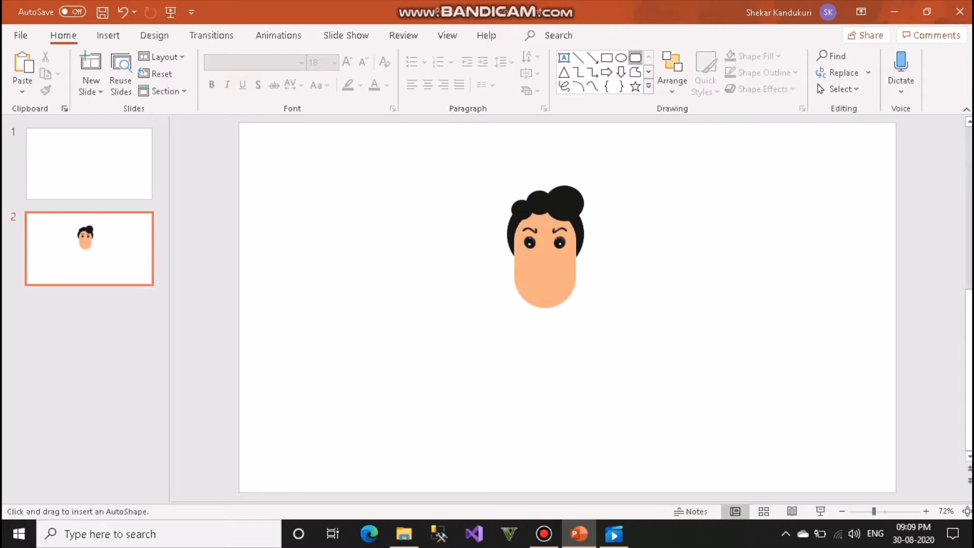
drag(672, 220, 734, 326)
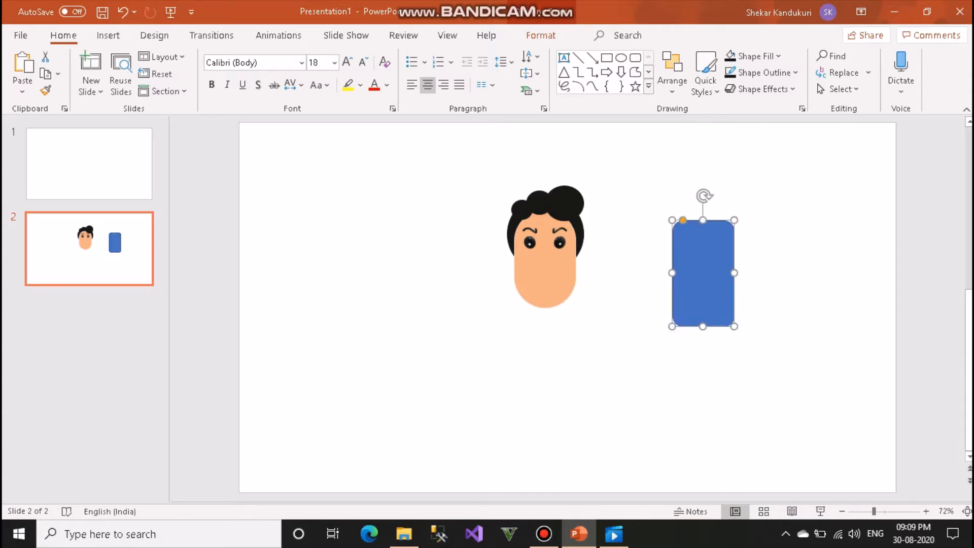
drag(683, 220, 703, 220)
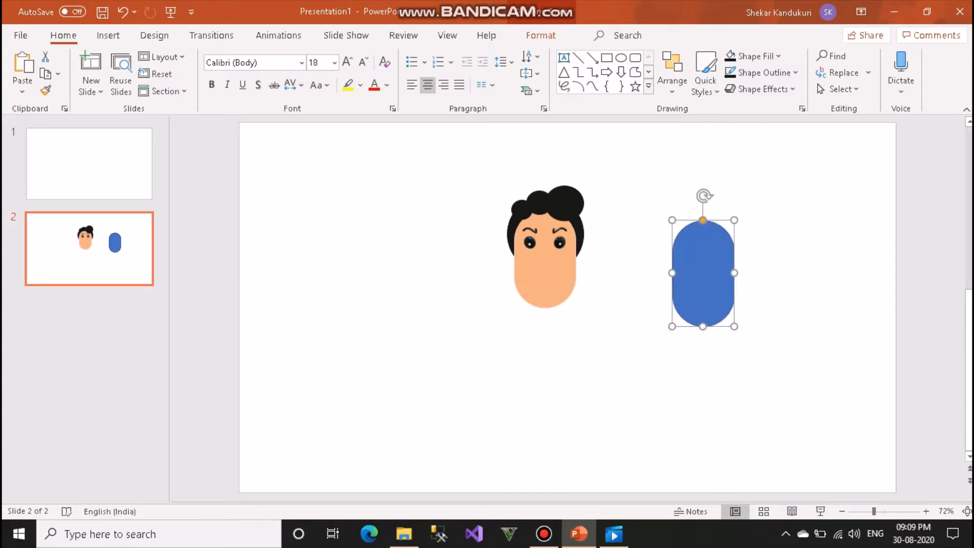
drag(734, 327, 689, 256)
Fill the small pill shape with the custom colour RGB 197, 163, 67
right_click(680, 239)
click(731, 96)
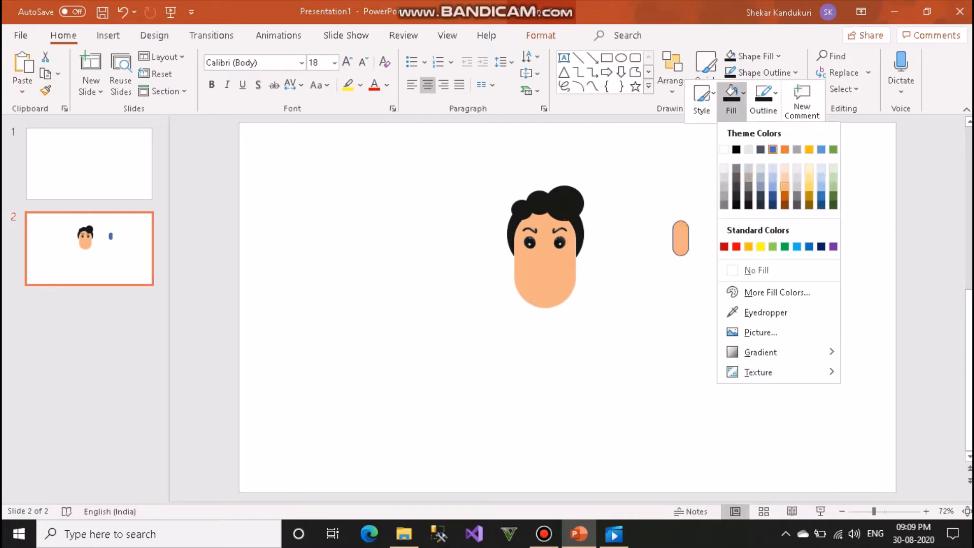
click(776, 292)
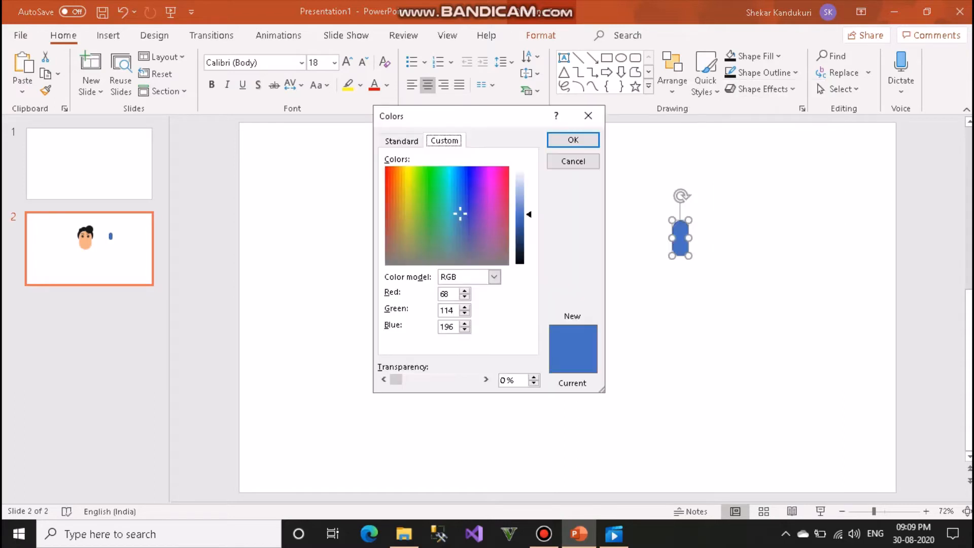
drag(460, 214, 400, 213)
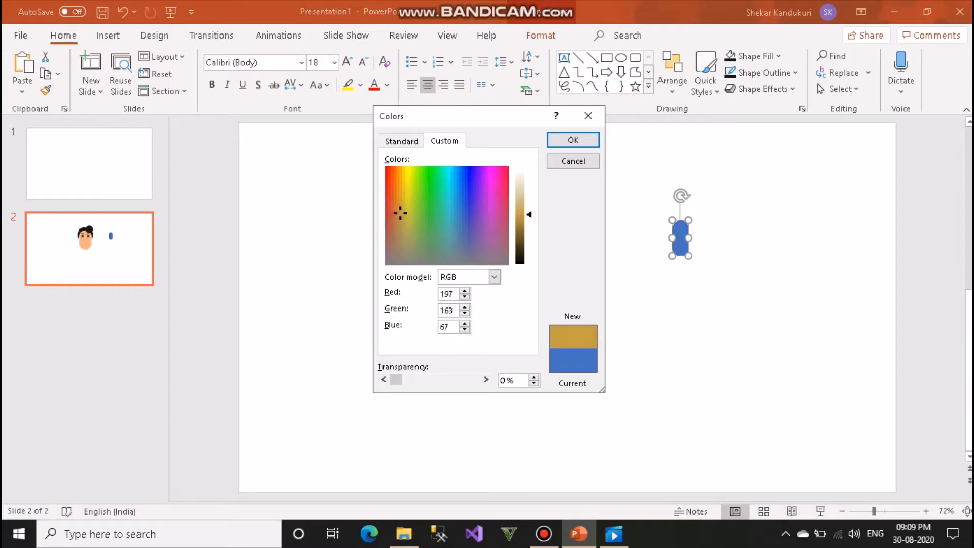
click(573, 140)
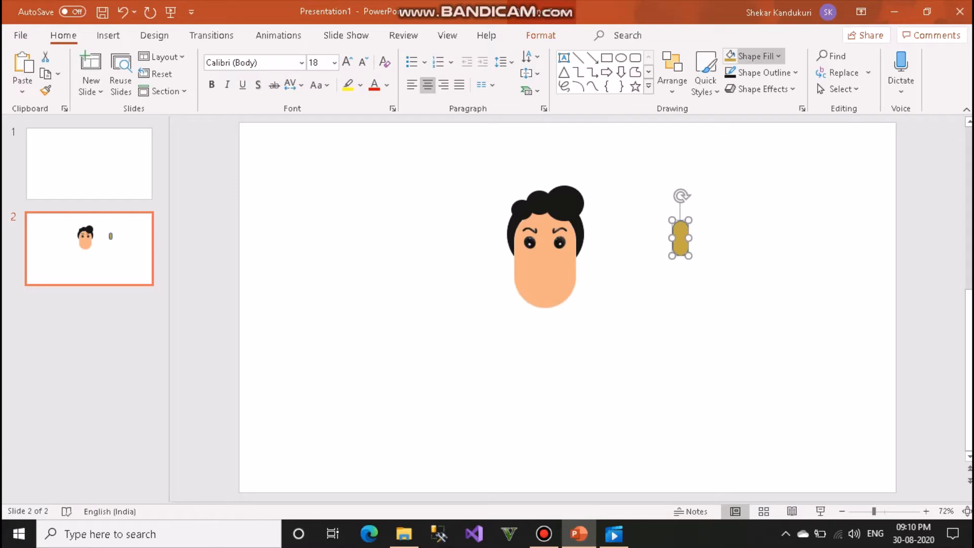
Fill the pill shape with the light orange skin tone and place it, reduced in size, between the eyes and chin as the nose
click(778, 56)
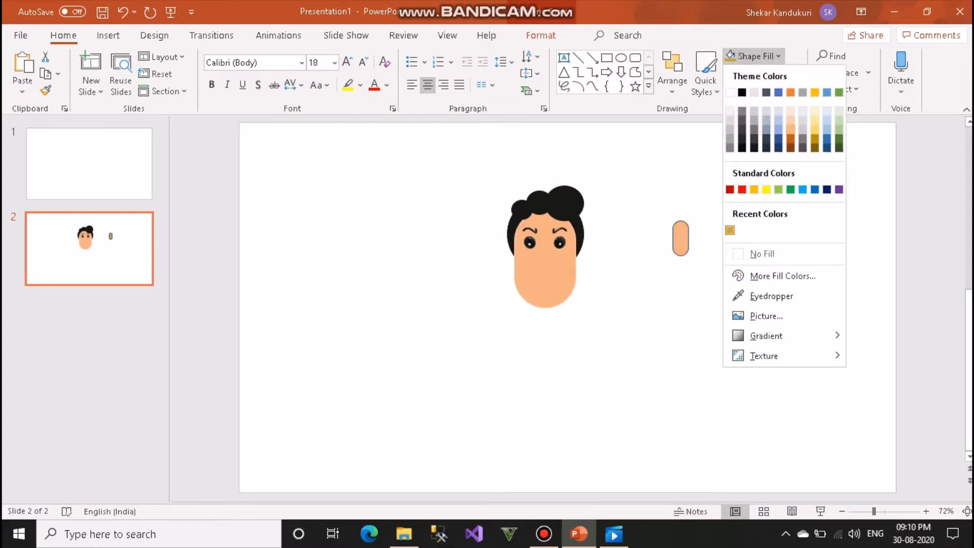
click(792, 126)
drag(680, 238, 544, 258)
click(629, 269)
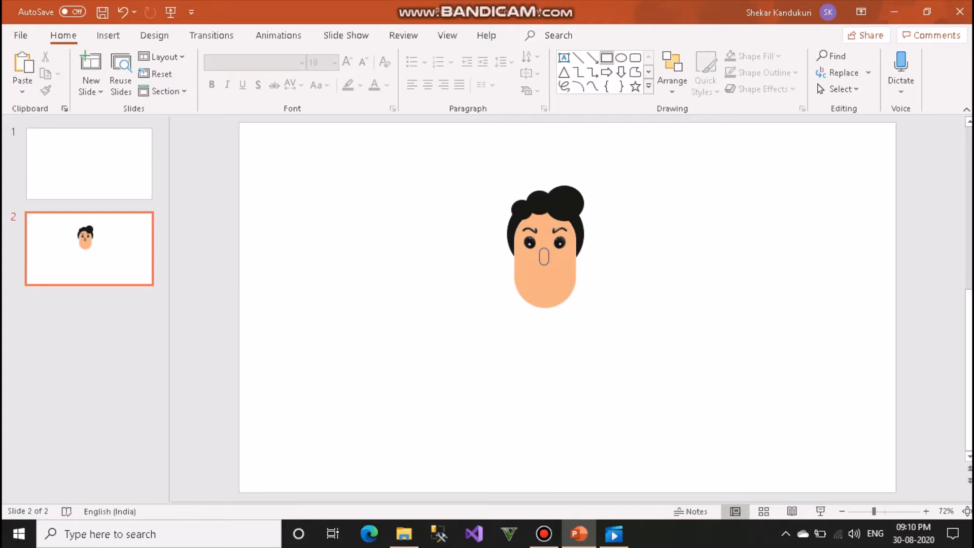
Draw a circle about 3.9 cm across beside the head and cover its upper half with a slightly clockwise-tilted rectangle
click(621, 57)
mouse_move(708, 209)
mouse_down()
mouse_move(768, 272)
mouse_move(777, 298)
mouse_move(785, 287)
mouse_up()
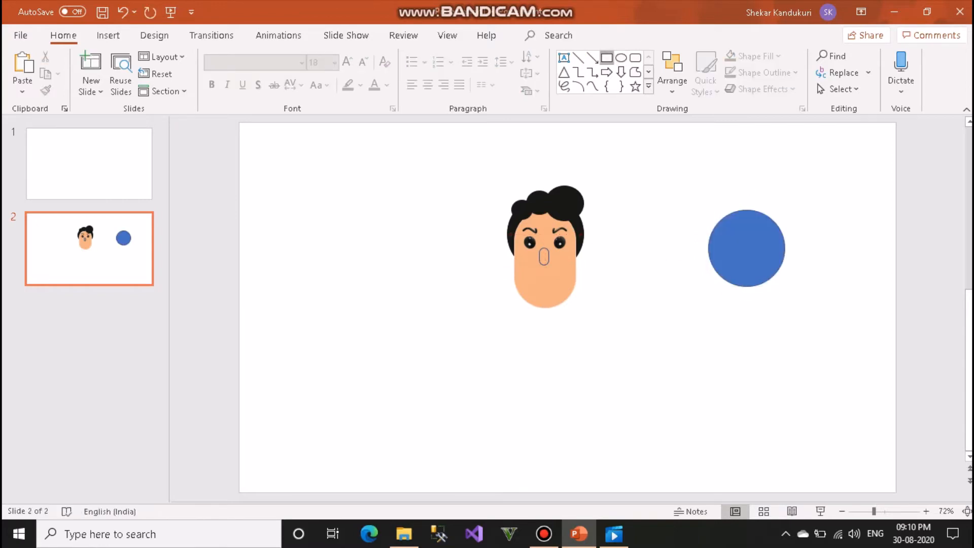
click(607, 58)
drag(702, 151, 813, 249)
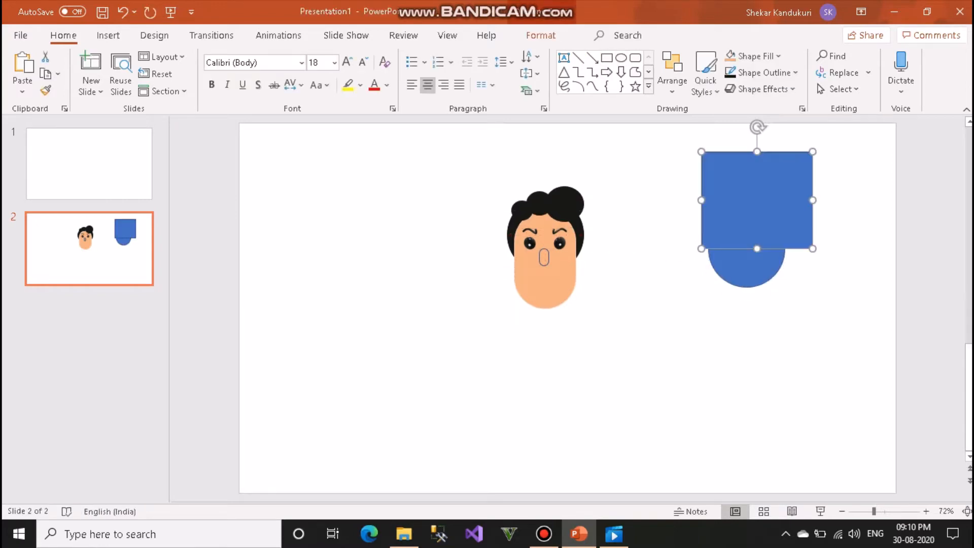
drag(758, 127, 769, 128)
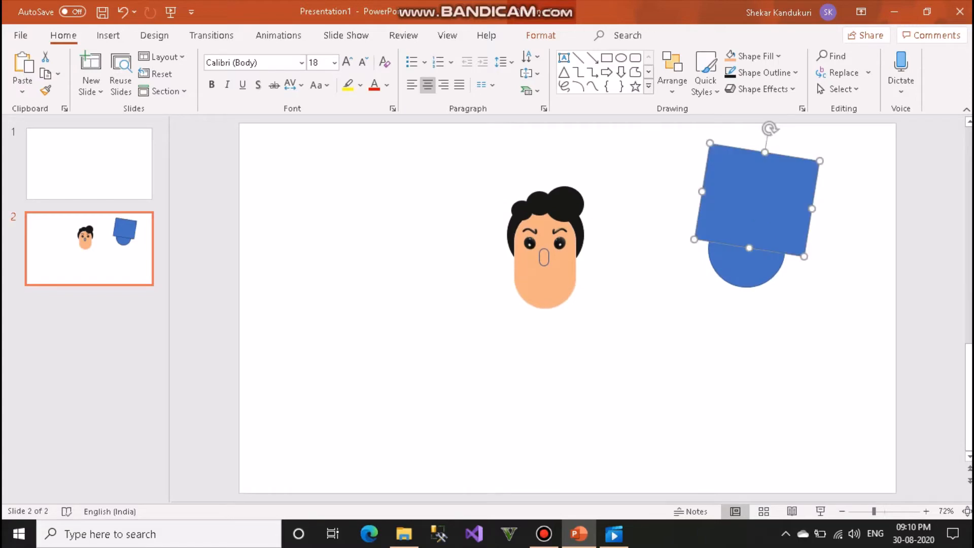
drag(758, 200, 757, 200)
Subtract the tilted rectangle from the circle with Merge Shapes to leave a half-circle mouth shape
drag(822, 312, 671, 179)
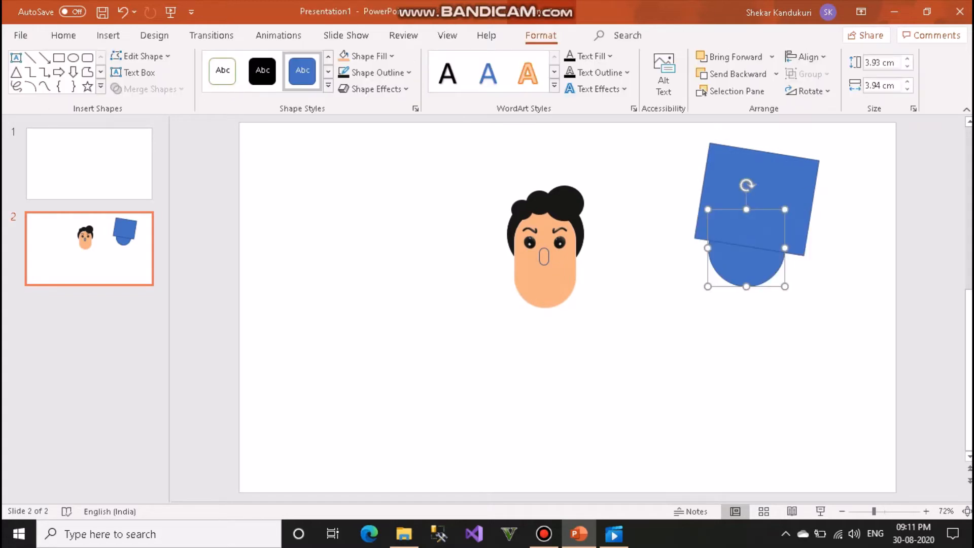
click(758, 199)
drag(845, 318, 667, 138)
click(541, 35)
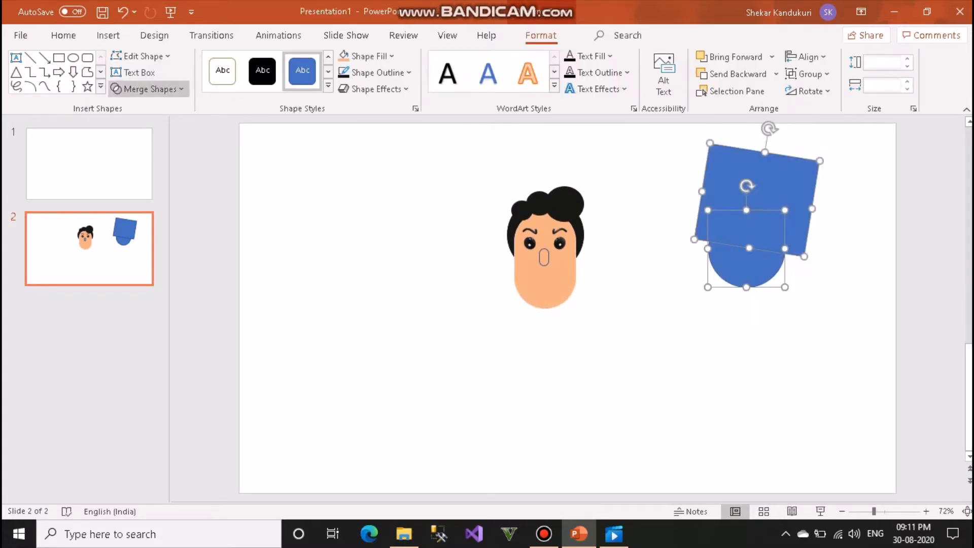
click(148, 88)
click(151, 188)
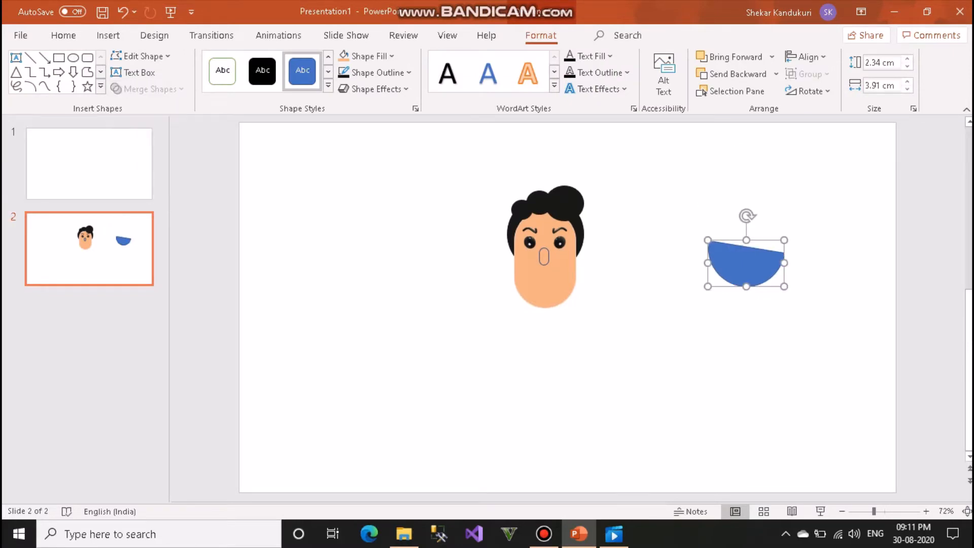
Fill the half-circle mouth shape with near-black and move it slightly up on the slide
right_click(744, 254)
click(790, 145)
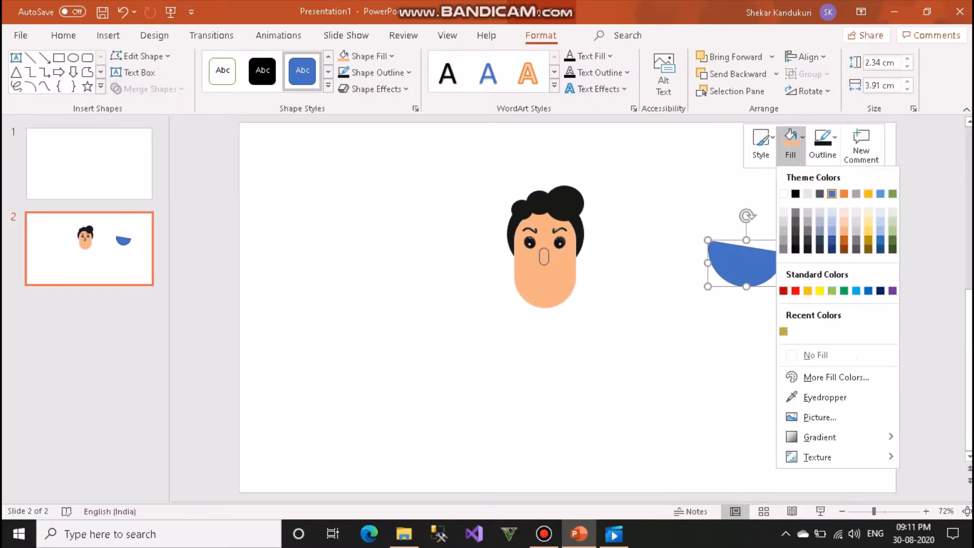
click(807, 194)
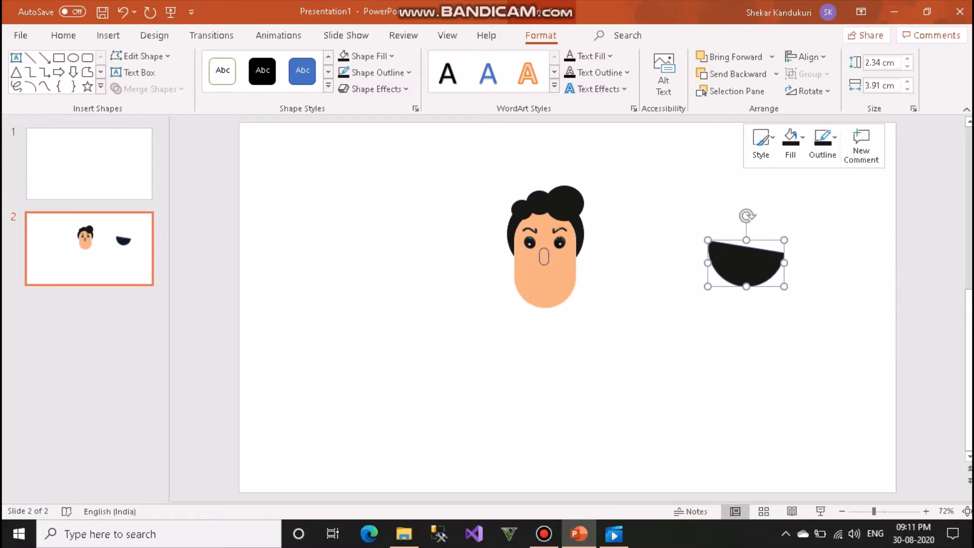
click(828, 228)
drag(749, 267, 742, 230)
drag(780, 330, 780, 419)
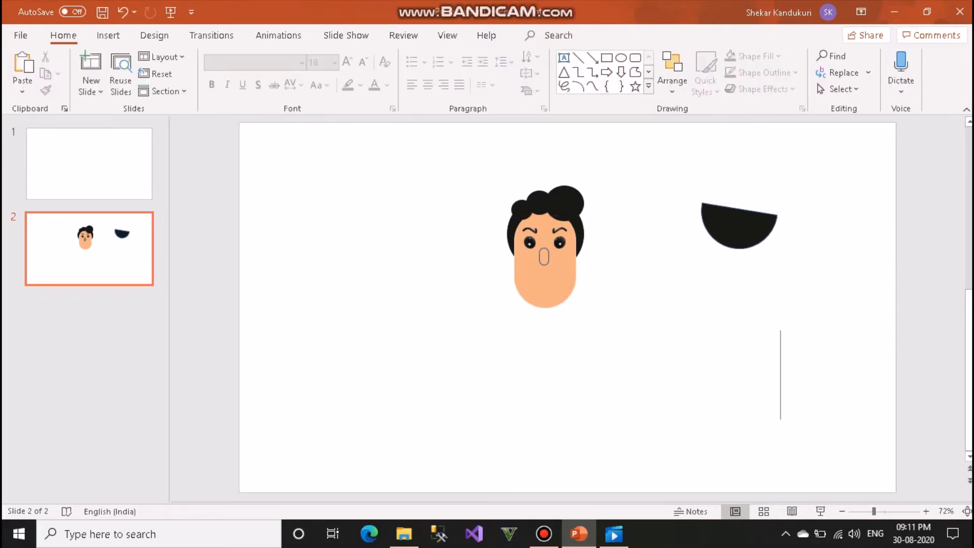
Duplicate the black mouth shape and place the copy below the original
click(740, 229)
key(ctrl+c)
click(780, 330)
key(ctrl+v)
drag(747, 233, 731, 343)
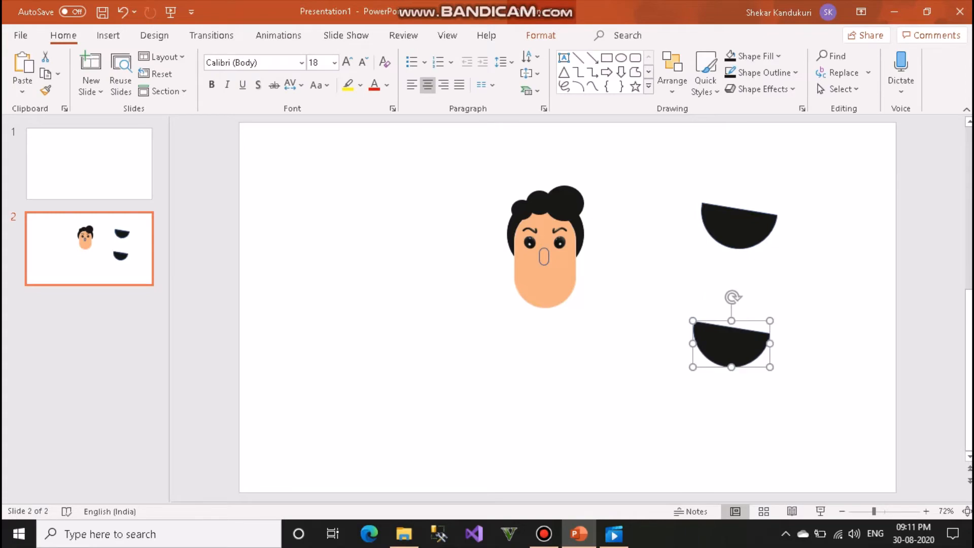
Draw a circle over the lower part of the mouth copy and intersect the two shapes into a tongue
drag(615, 357, 682, 420)
drag(648, 388, 726, 375)
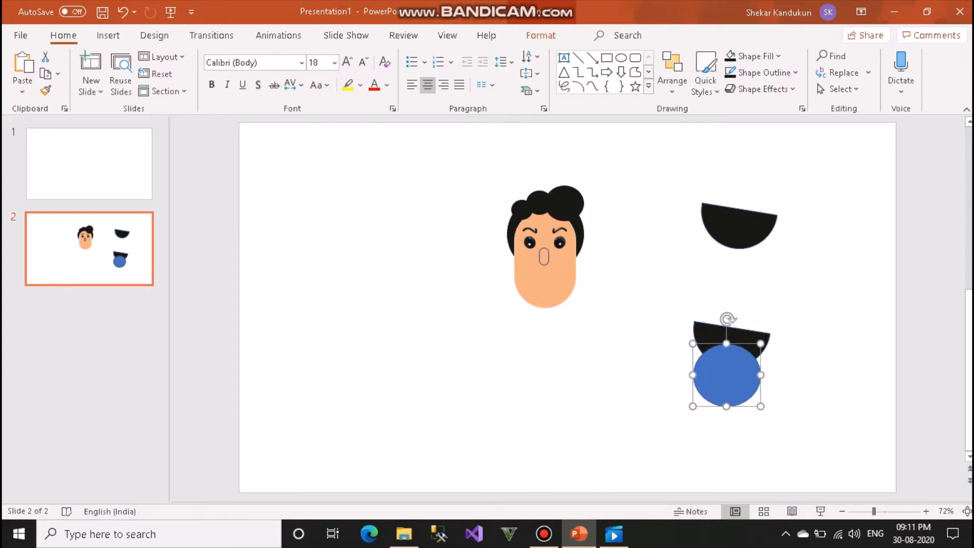
drag(805, 426, 677, 298)
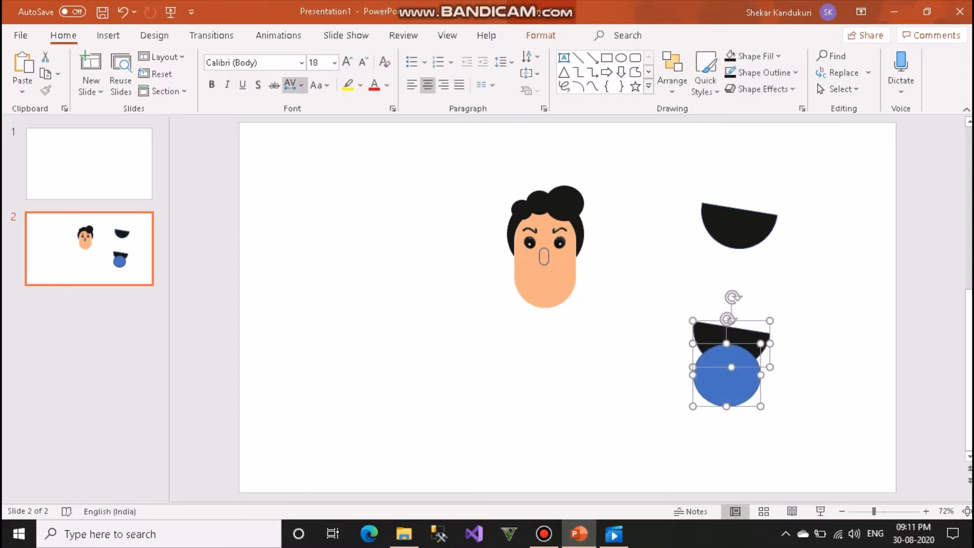
click(541, 35)
click(147, 89)
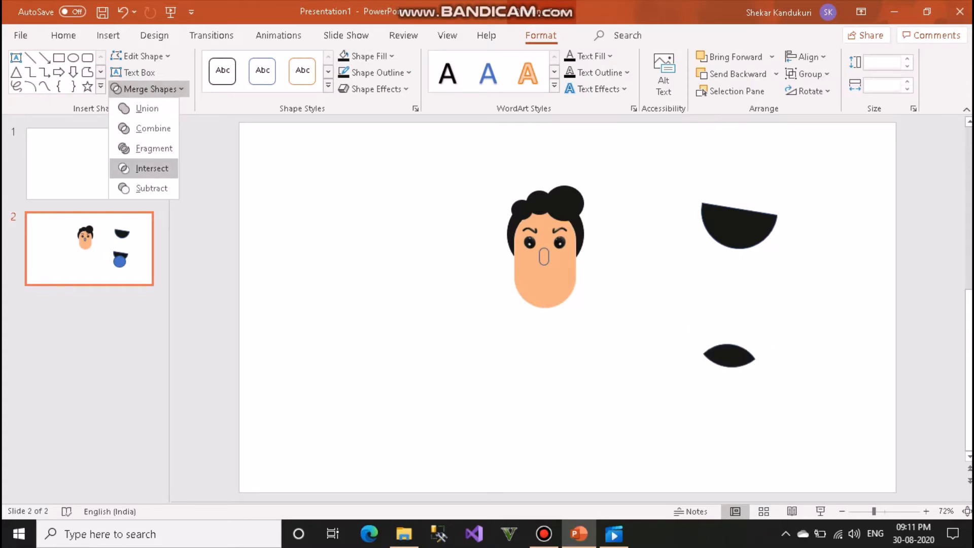
click(152, 168)
Fill the tongue shape with the standard dark red and place it at the bottom of the black mouth
right_click(723, 357)
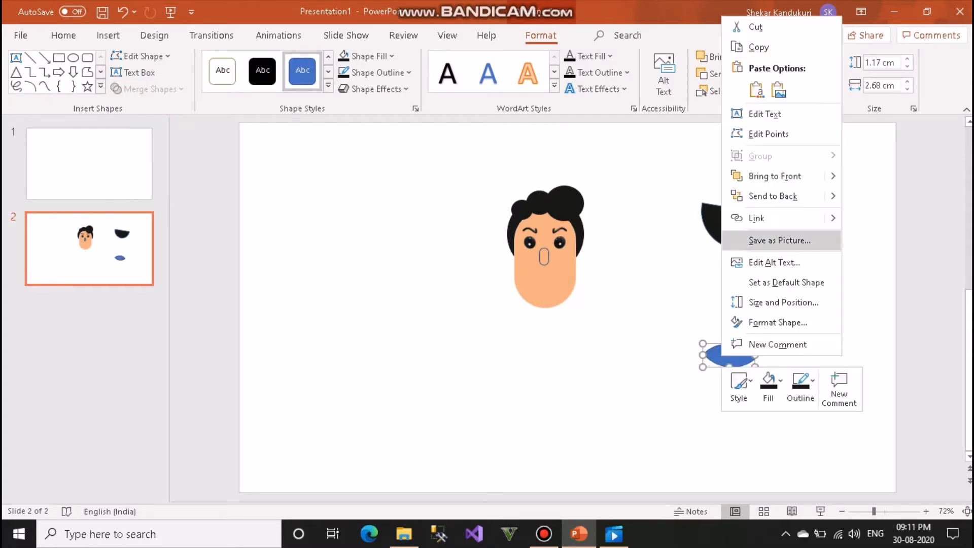
click(768, 382)
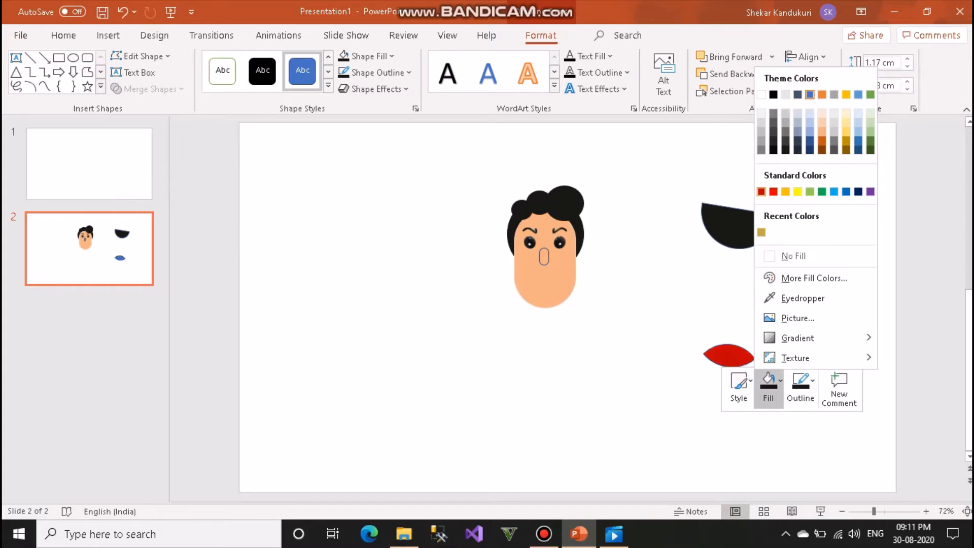
click(761, 191)
drag(732, 296, 739, 237)
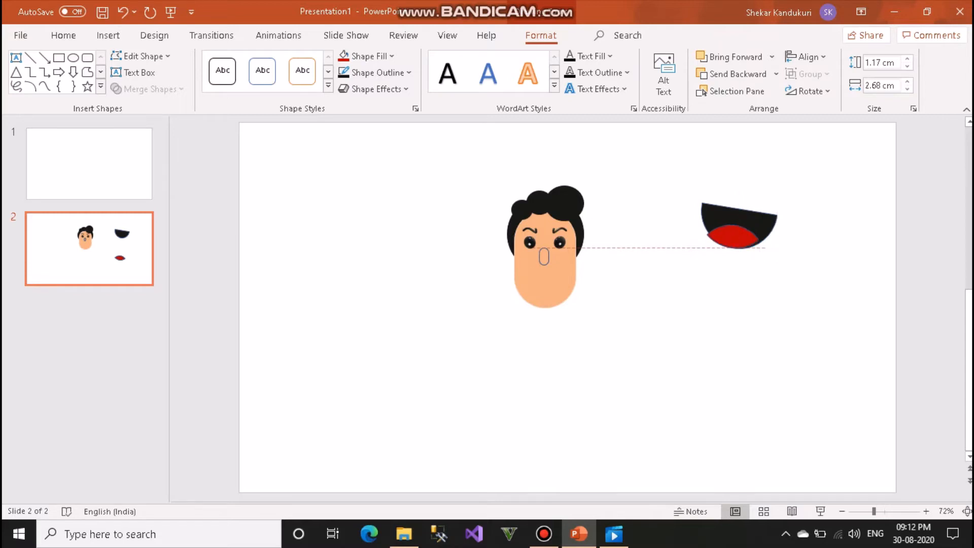
drag(732, 236, 740, 236)
Set the tongue's outline colour to Light Gray, Background 2, Darker 90%
right_click(740, 237)
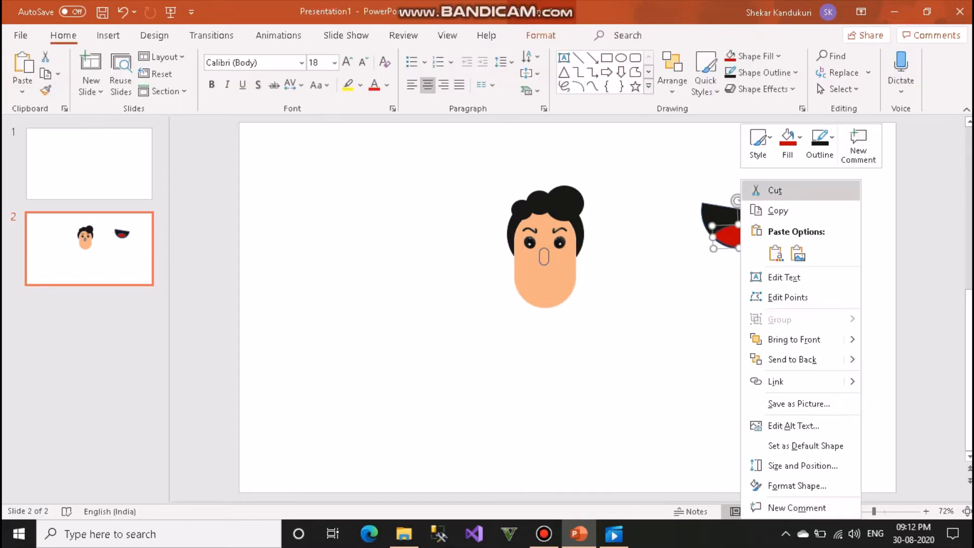
click(821, 144)
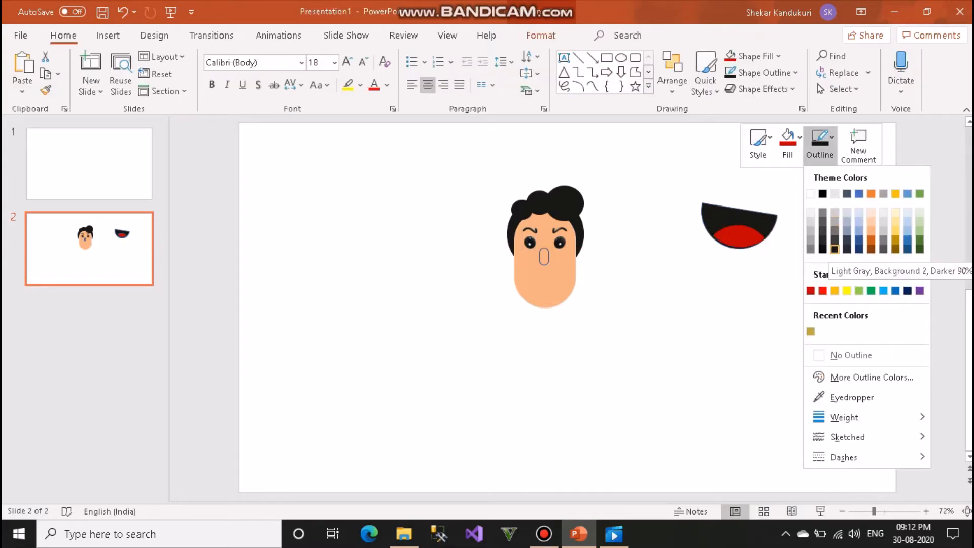
click(835, 249)
click(835, 250)
Group the tongue and the black mouth shape into one object
drag(820, 163, 668, 291)
right_click(727, 217)
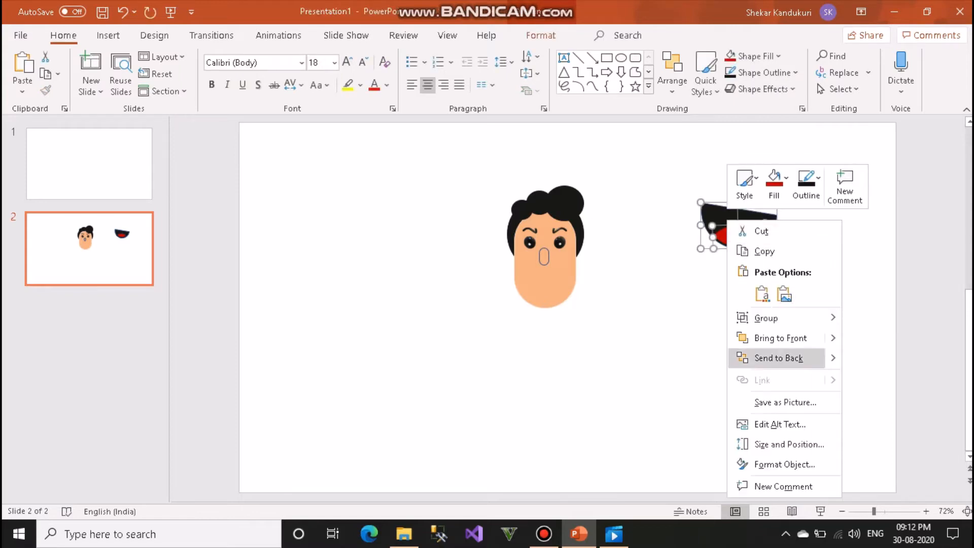
mouse_move(781, 318)
click(880, 319)
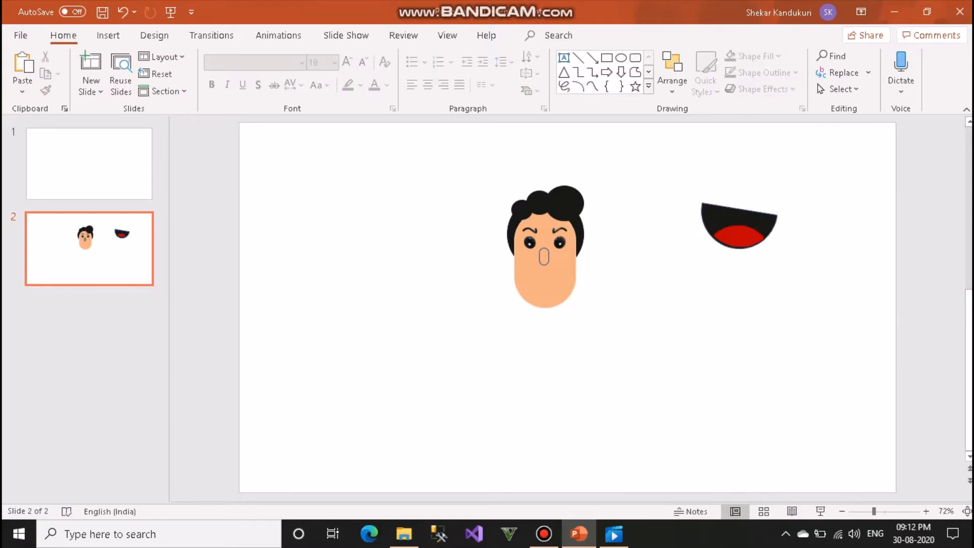
Shrink the grouped mouth to fit the face and place it just below the nose
drag(737, 222, 678, 285)
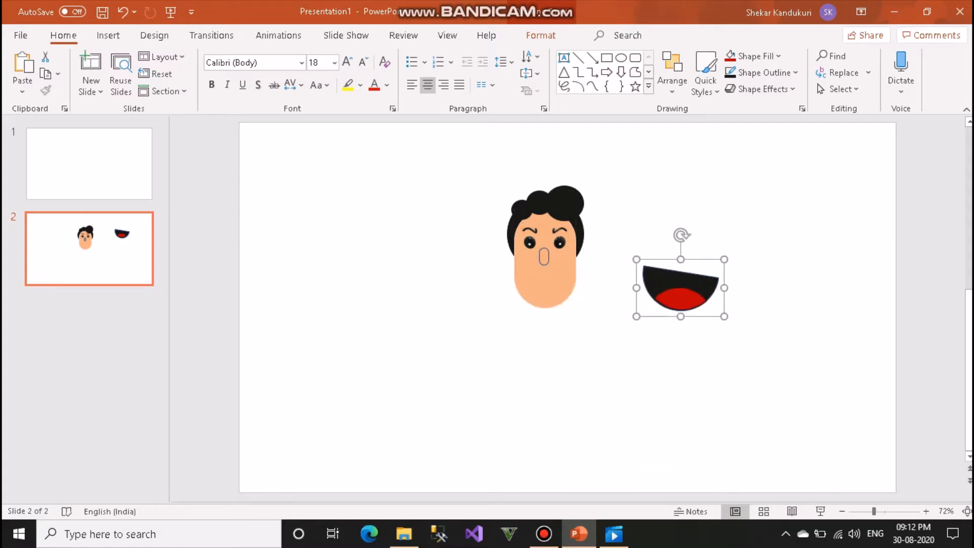
drag(724, 316, 549, 282)
key(Escape)
click(657, 277)
key(Escape)
Duplicate the face shape, shrink the copy to a narrow rounded piece and place it under the chin as a neck
click(557, 263)
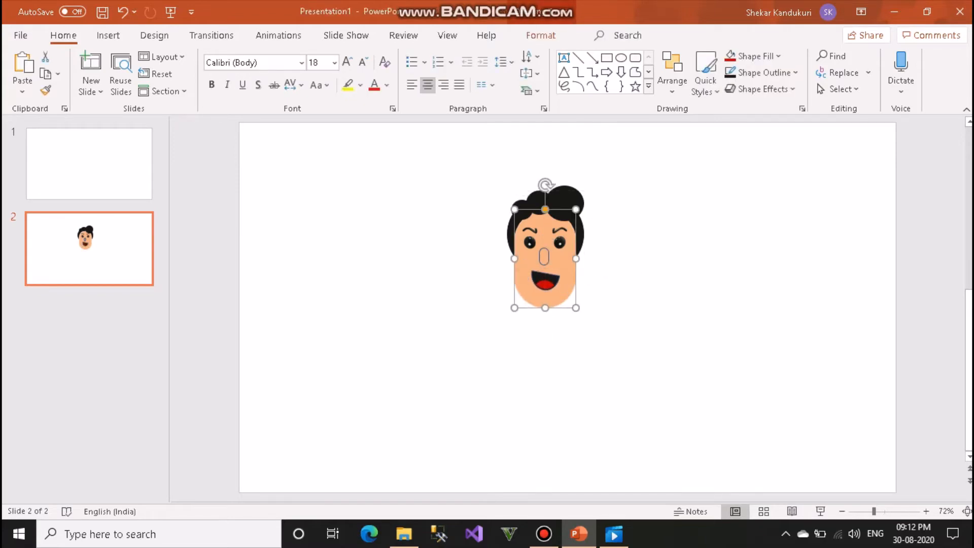
key(Escape)
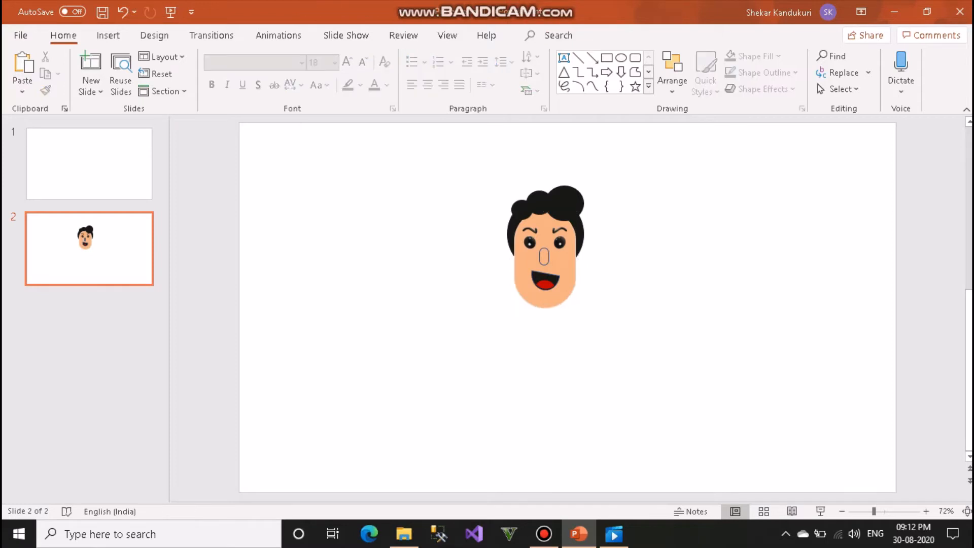
key(ctrl+v)
drag(557, 274, 660, 324)
drag(687, 363, 653, 341)
drag(640, 294, 543, 320)
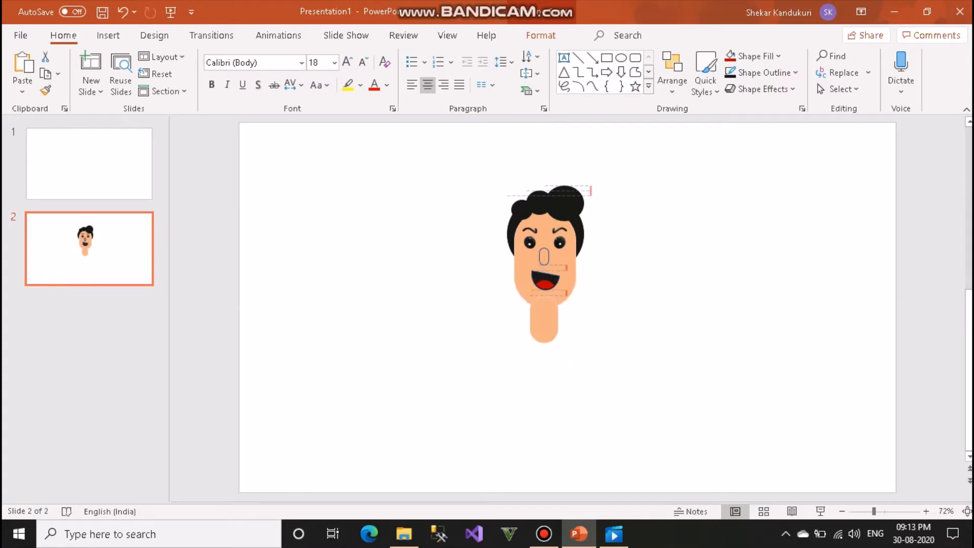
Send the neck shape to the back and move it up so that it tucks behind the chin
right_click(544, 320)
mouse_move(591, 316)
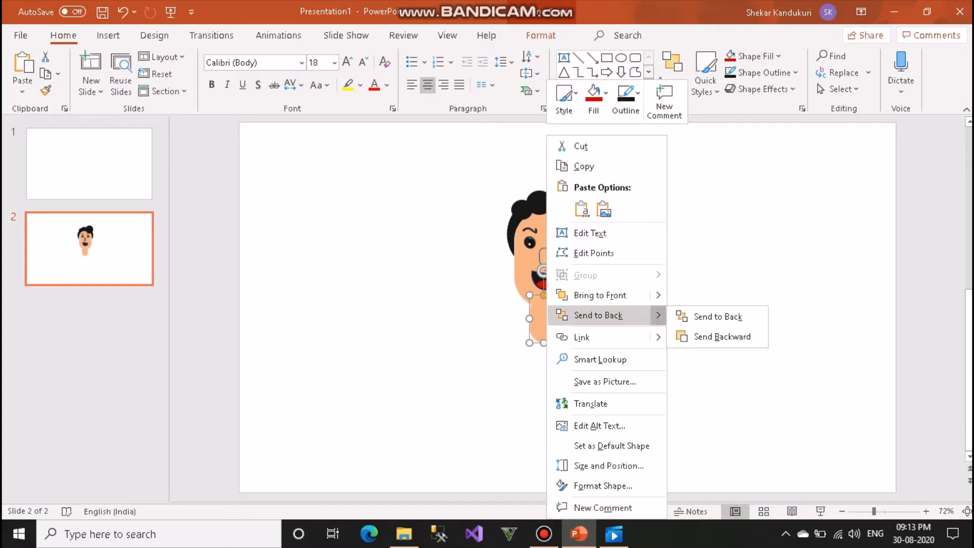
click(713, 316)
key(Escape)
drag(544, 326, 544, 314)
key(Escape)
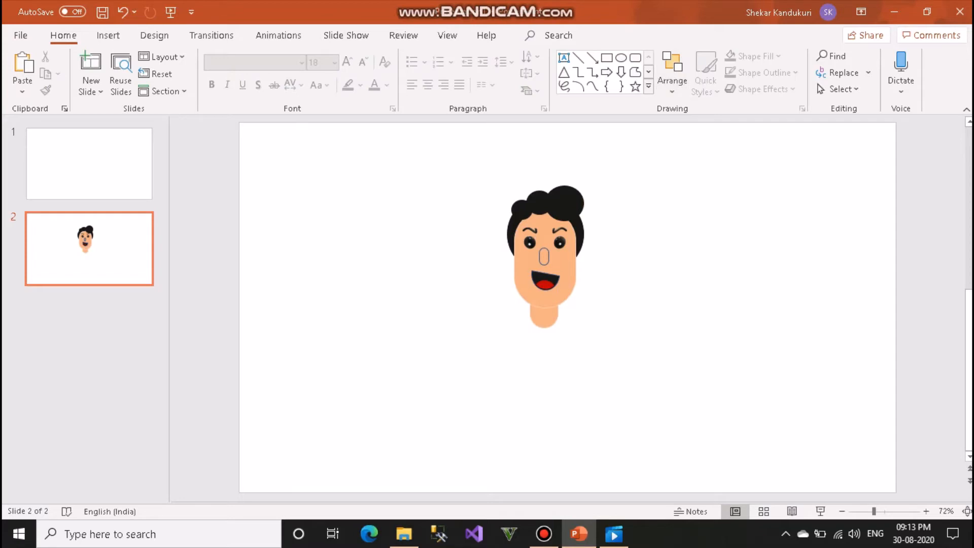
Duplicate the face shape and move the copy to the empty area to the right of the character
click(561, 264)
key(ctrl+c)
key(ctrl+v)
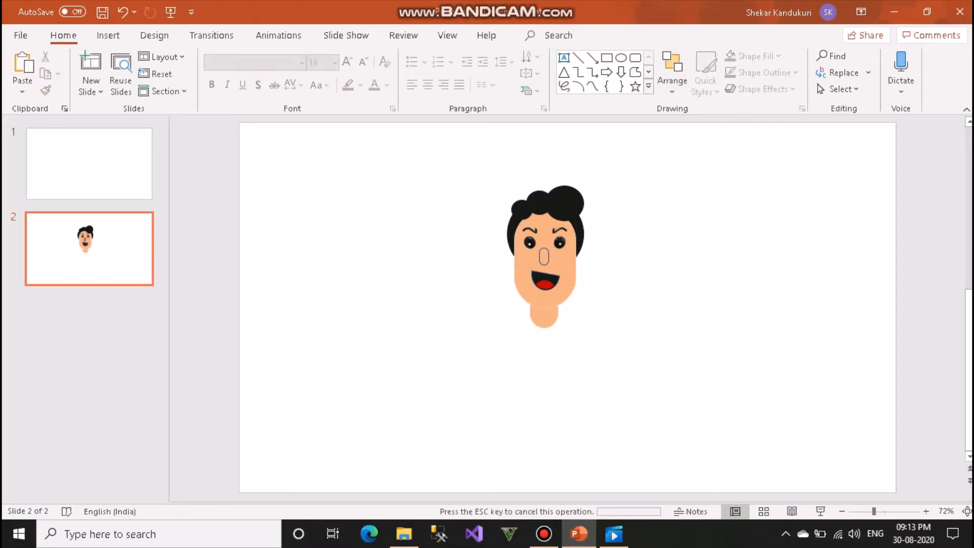
drag(561, 265, 670, 346)
Shrink the neck shape slightly and keep it centred under the chin
click(545, 318)
drag(558, 304, 544, 318)
click(606, 335)
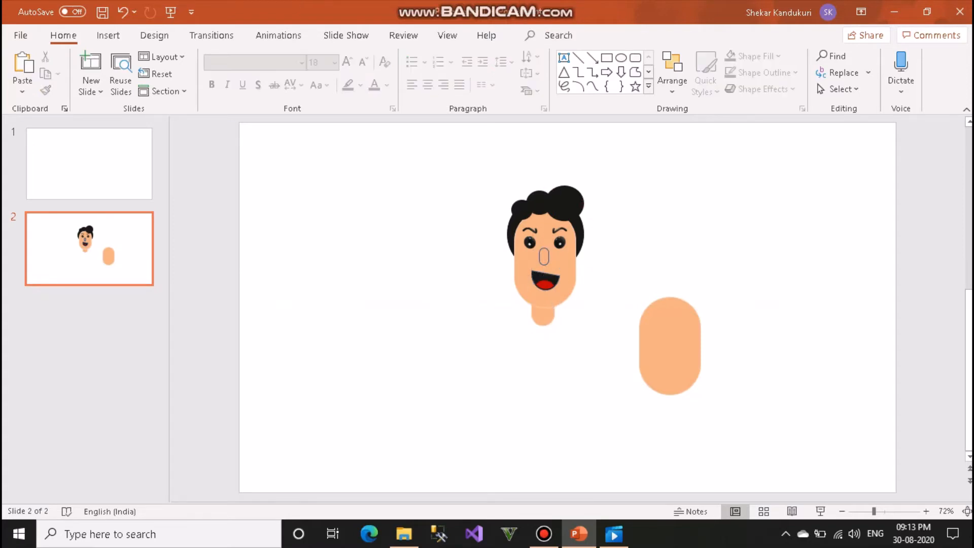
Place the face copy directly under the neck as the torso and give it a light orange outline matching the skin
drag(670, 346, 544, 362)
click(625, 350)
right_click(539, 355)
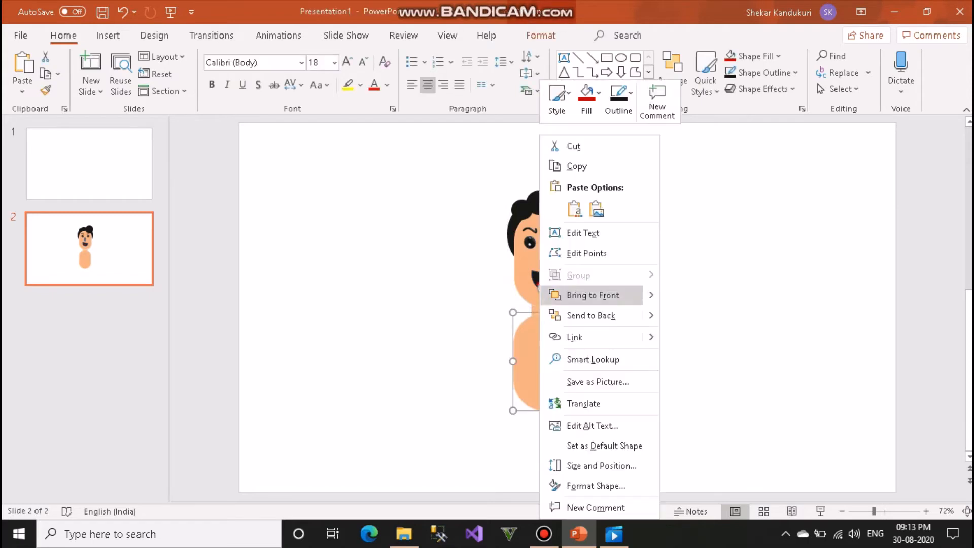
click(618, 99)
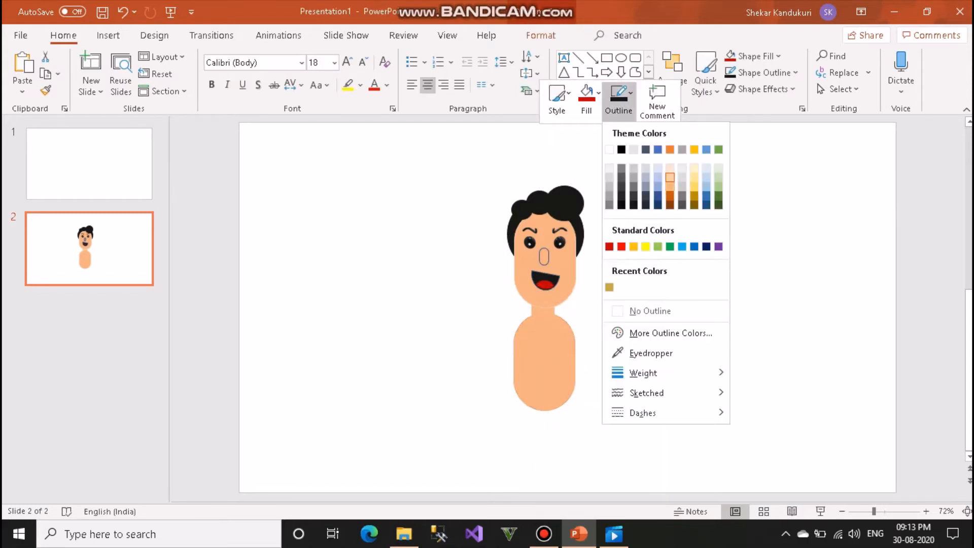
click(670, 186)
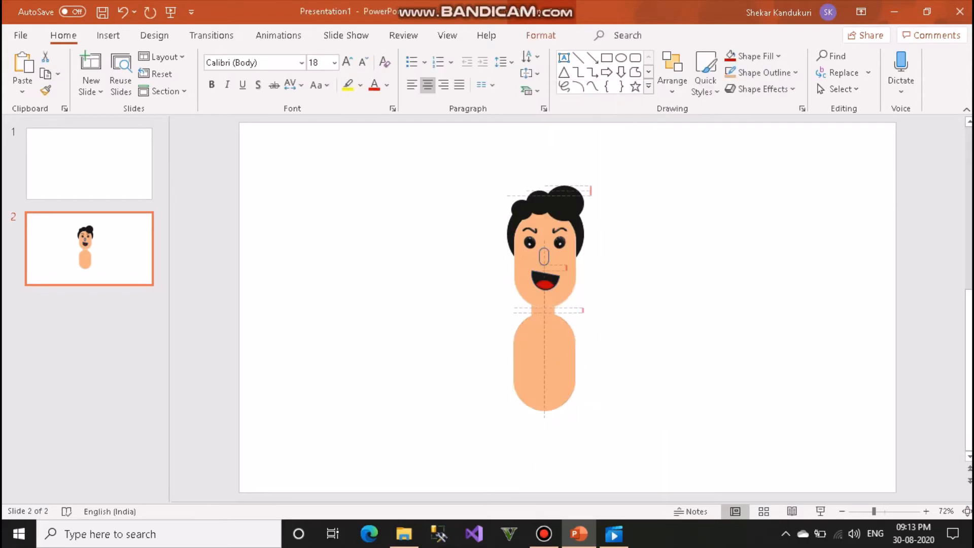
drag(544, 362, 544, 362)
Fill the torso shape with standard Red
right_click(548, 355)
click(604, 99)
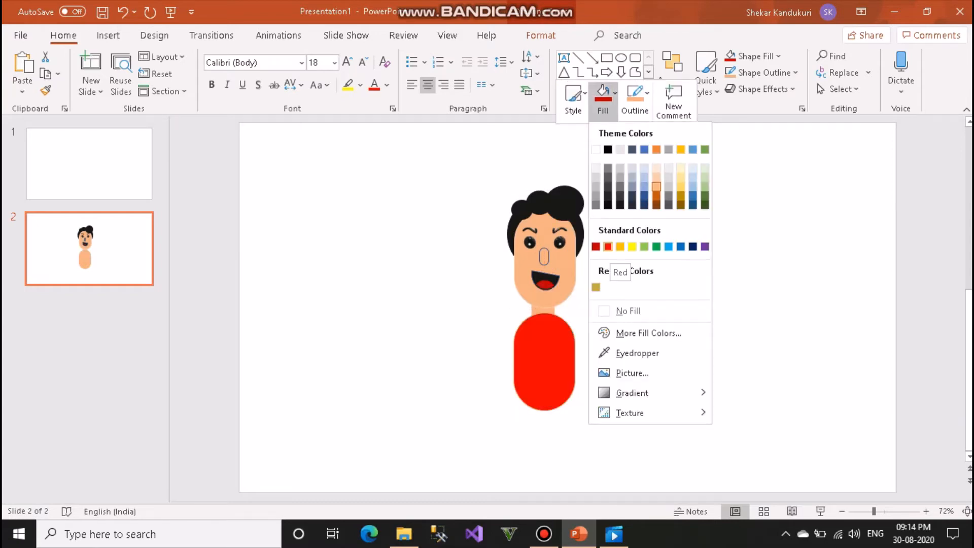
click(608, 247)
drag(545, 362, 542, 362)
Send the red torso to the back and align it under the head so that the neck overlaps its upper edge
right_click(544, 362)
mouse_move(599, 295)
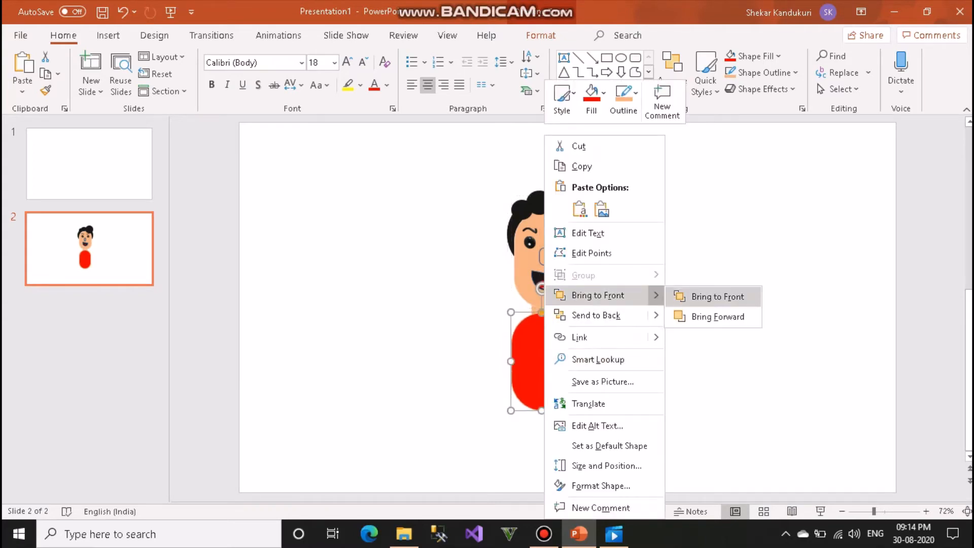
mouse_move(599, 315)
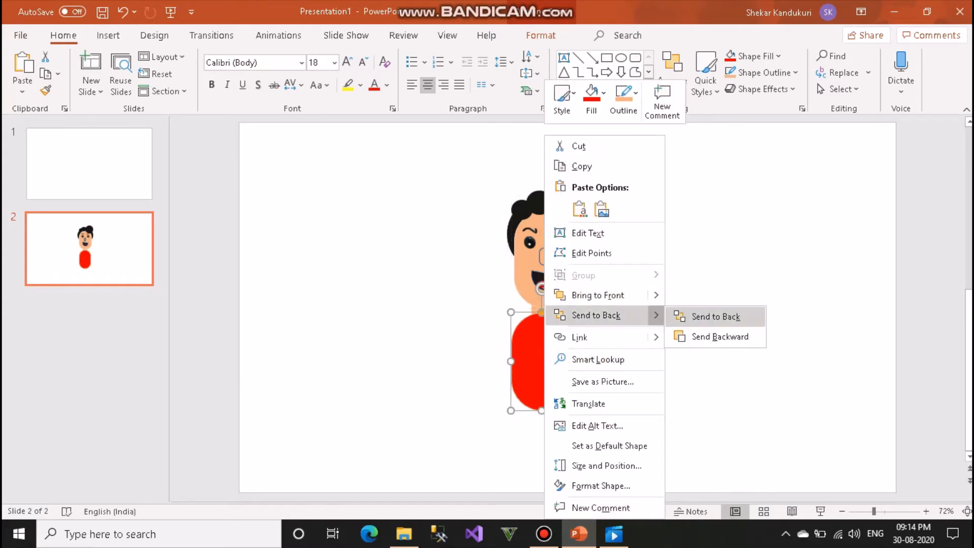
click(713, 315)
mouse_move(543, 362)
mouse_down()
mouse_move(551, 364)
mouse_move(545, 359)
mouse_up()
click(629, 355)
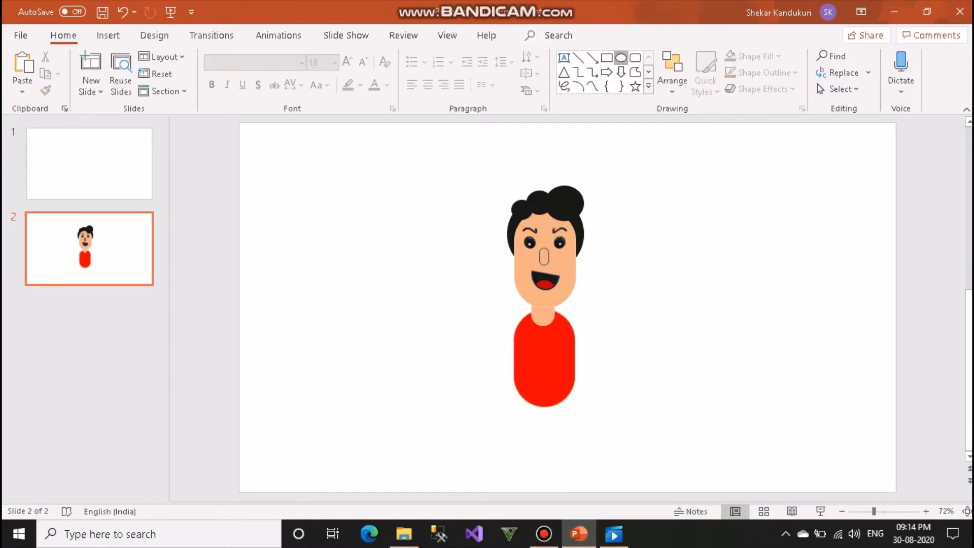
Draw a circle to the right of the head and set its fill and outline to Orange, Accent 2, Lighter 40%
click(621, 58)
drag(679, 220, 740, 281)
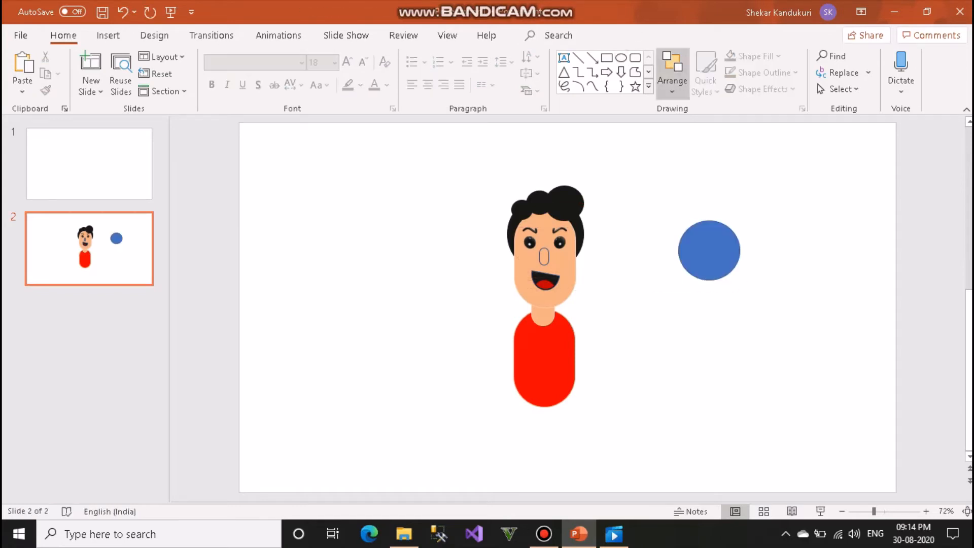
right_click(716, 248)
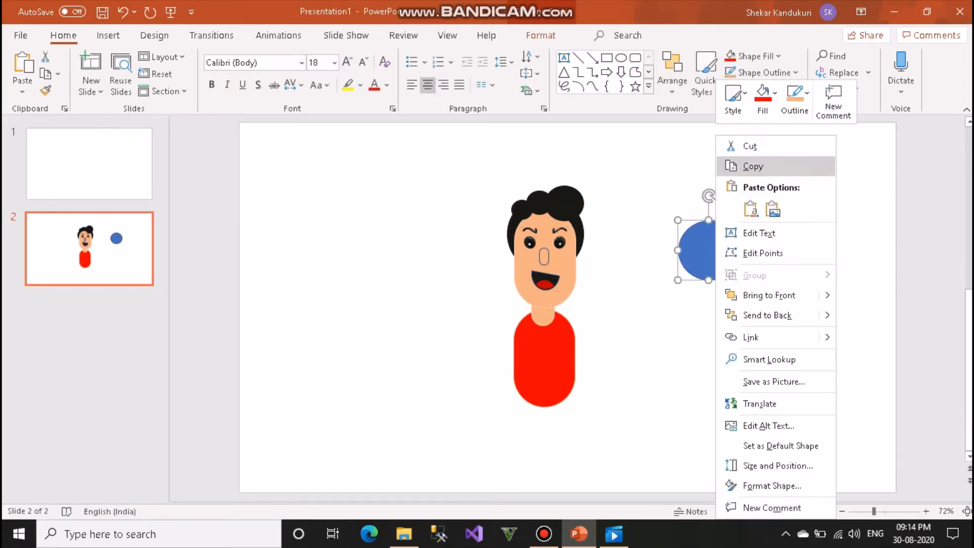
click(763, 94)
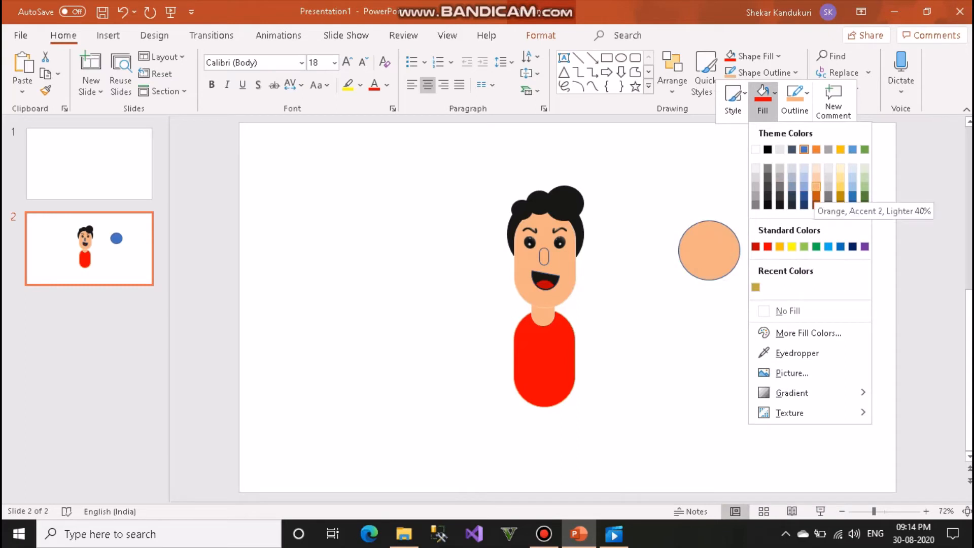
click(816, 187)
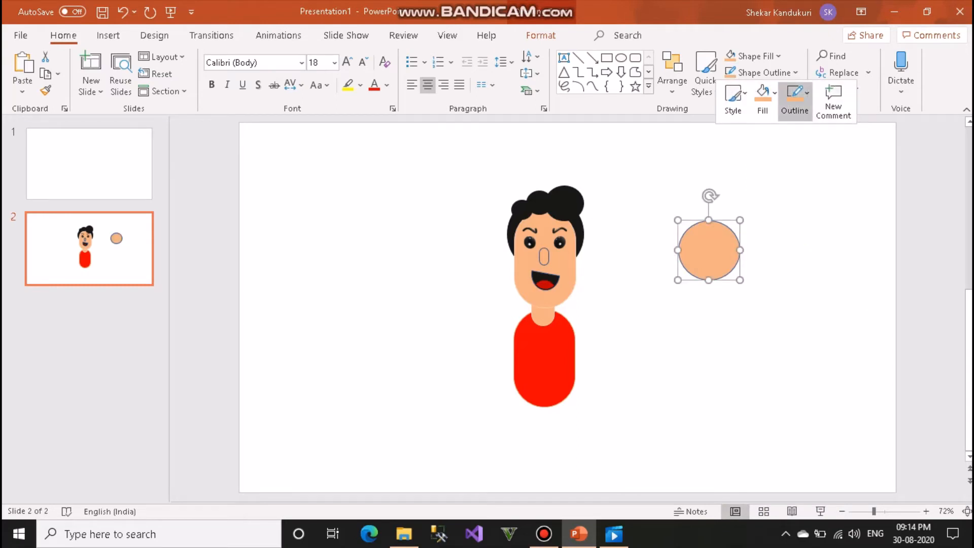
click(795, 97)
click(847, 187)
click(827, 254)
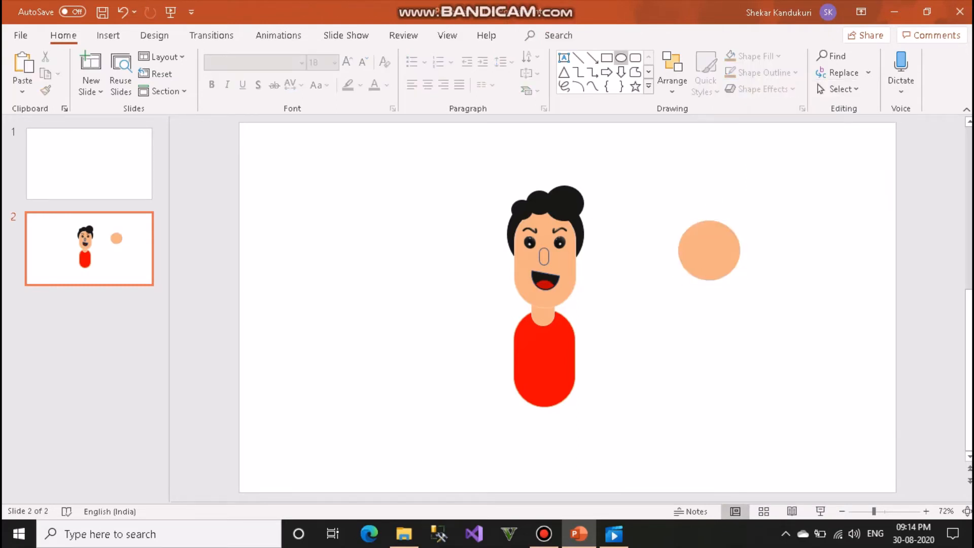
Draw a smaller circle centred inside the skin-coloured one and fill it with a custom brownish orange
click(621, 58)
mouse_move(761, 226)
mouse_down()
mouse_move(812, 278)
mouse_move(709, 250)
mouse_up()
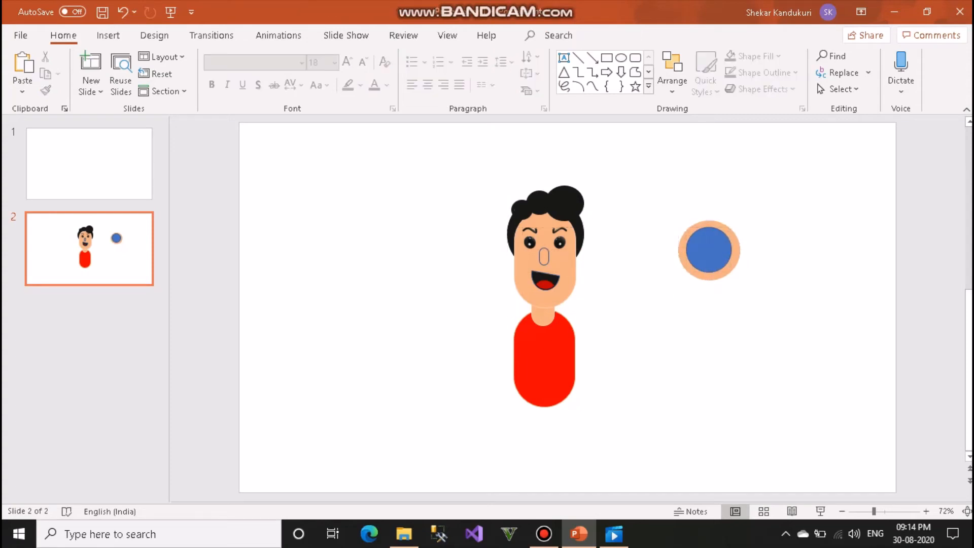
right_click(717, 248)
click(763, 94)
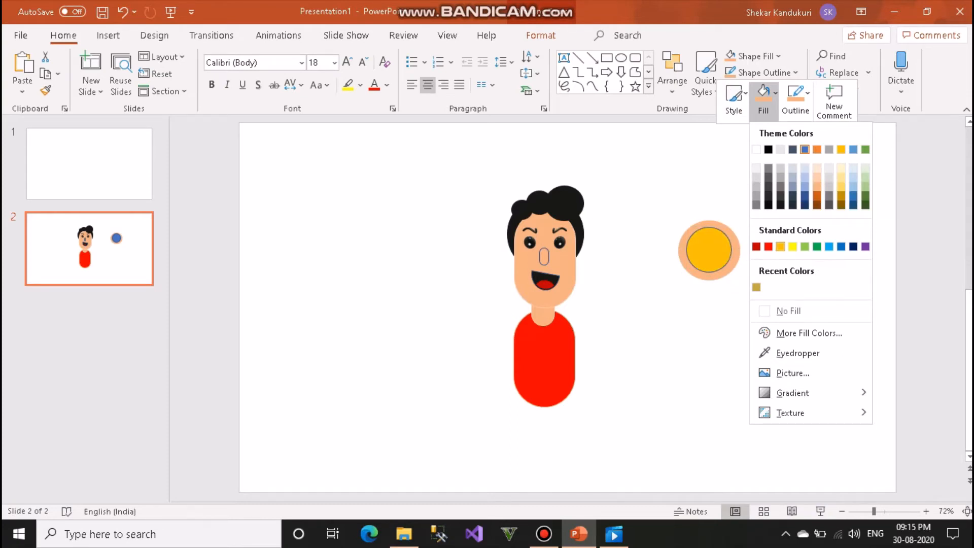
click(809, 333)
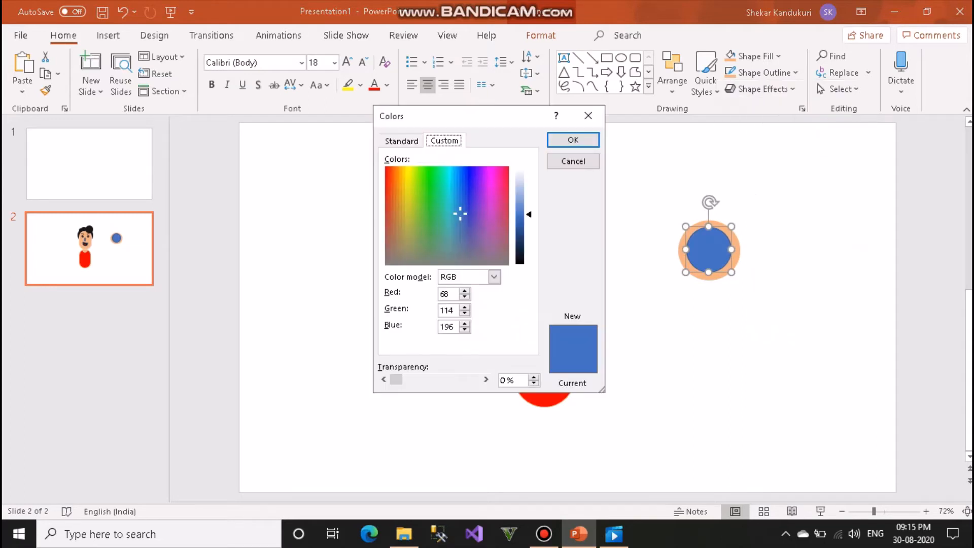
click(396, 203)
click(574, 141)
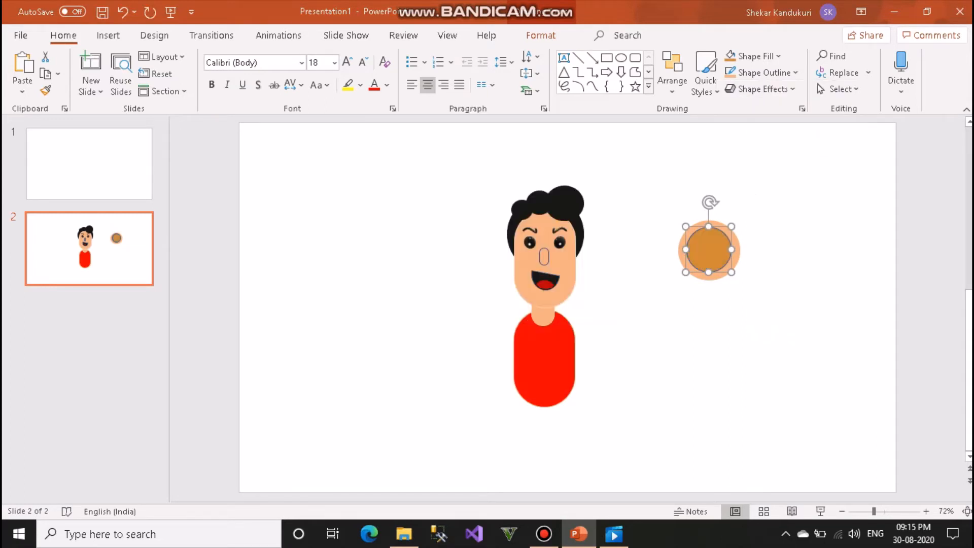
key(Escape)
Set the inner circle's outline to the recently used brownish orange that matches its fill
mouse_move(778, 309)
mouse_down()
mouse_move(700, 221)
mouse_move(730, 273)
mouse_up()
click(716, 258)
right_click(716, 258)
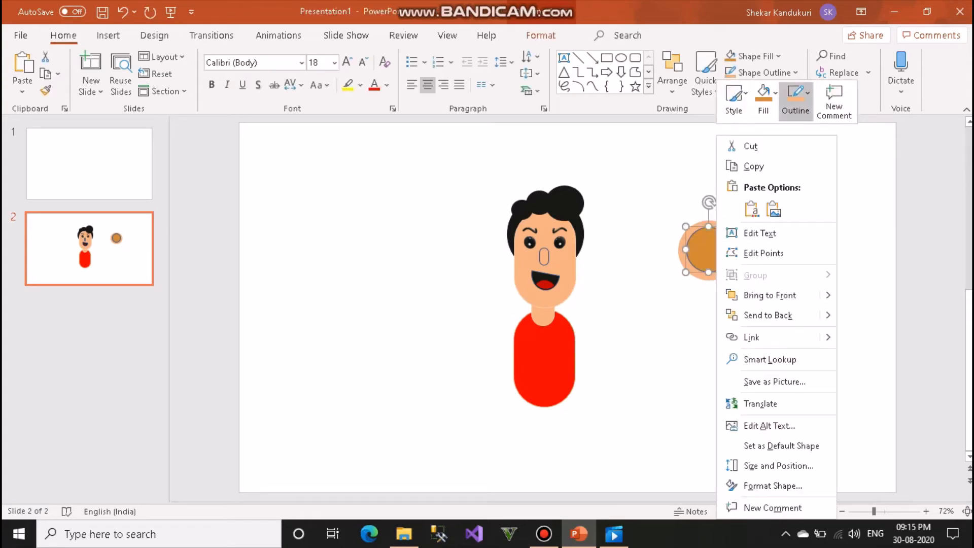
click(795, 93)
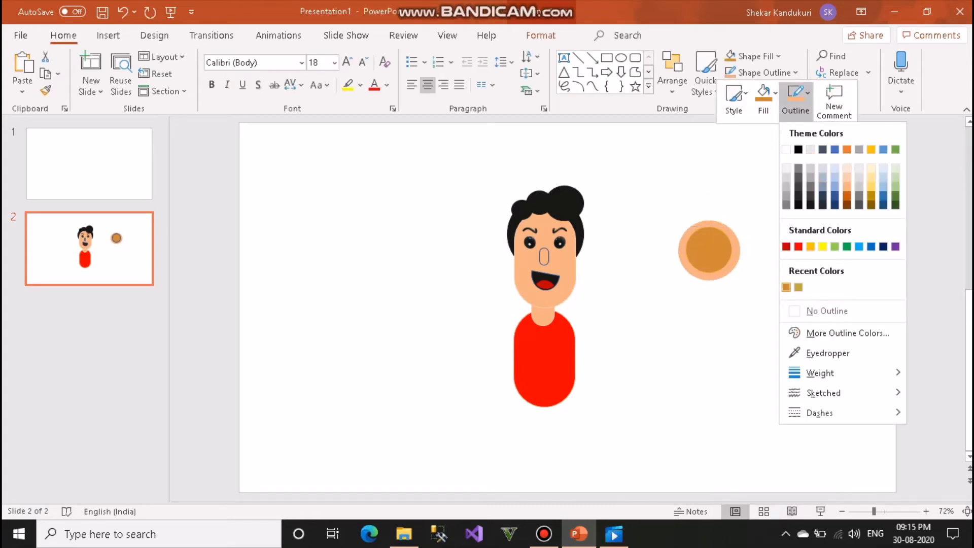
click(786, 287)
drag(718, 255, 718, 257)
Try to select both circles together and open the options for grouping them
drag(784, 299, 671, 198)
right_click(678, 202)
click(707, 281)
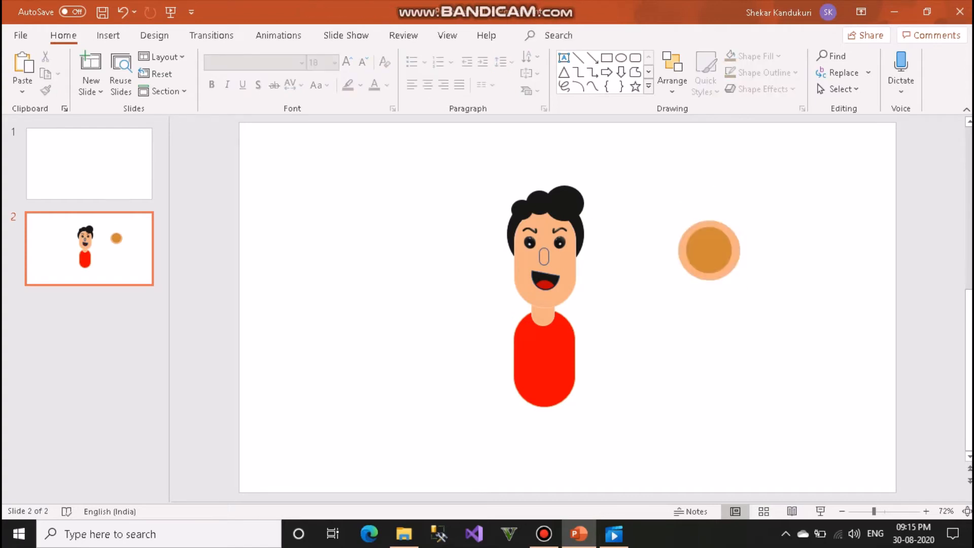
drag(776, 305, 648, 192)
right_click(692, 251)
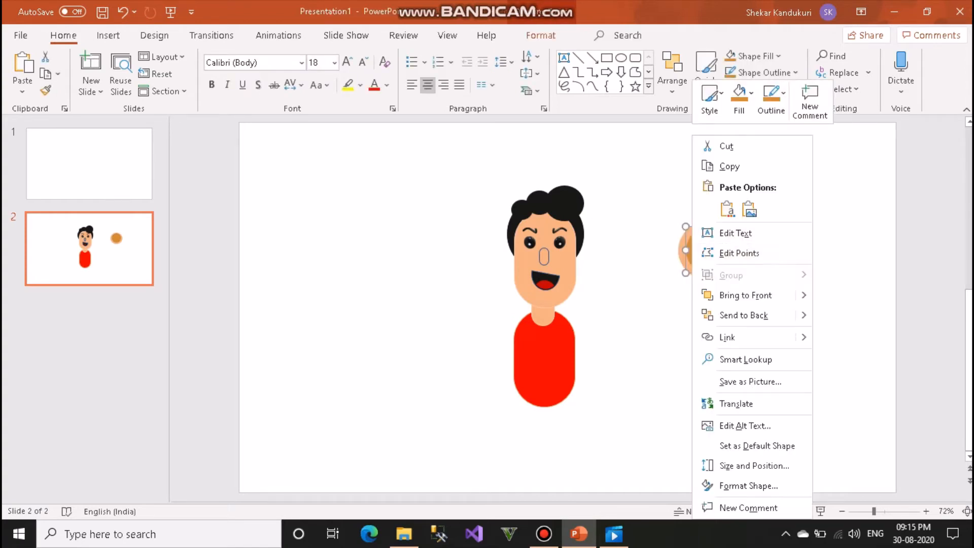
key(Escape)
drag(786, 303, 662, 211)
right_click(663, 209)
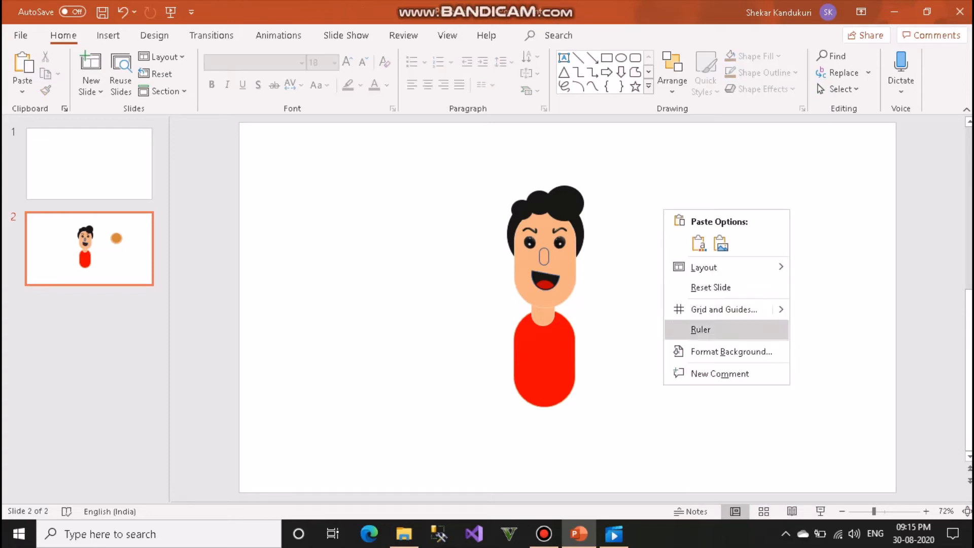
click(812, 320)
click(709, 250)
click(735, 254)
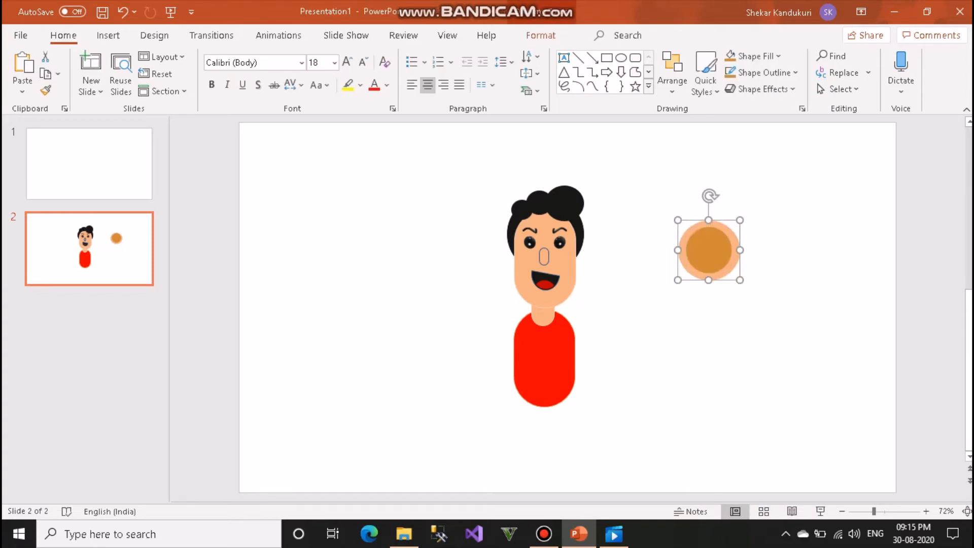
right_click(729, 253)
mouse_move(676, 209)
mouse_down()
mouse_move(776, 291)
mouse_move(669, 193)
mouse_up()
right_click(672, 198)
click(817, 319)
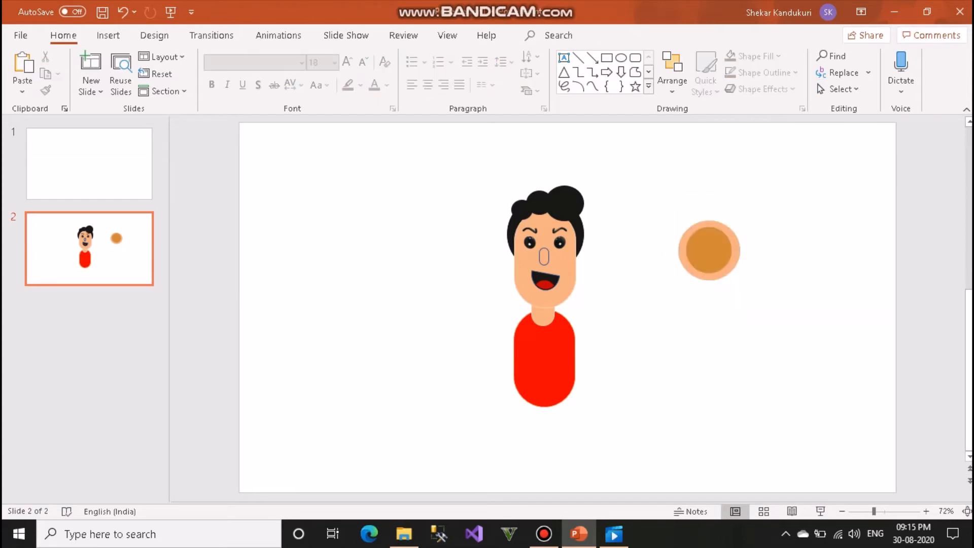
Group the two circles into one ear object and move it close to the head
drag(767, 295, 669, 198)
key(ctrl+g)
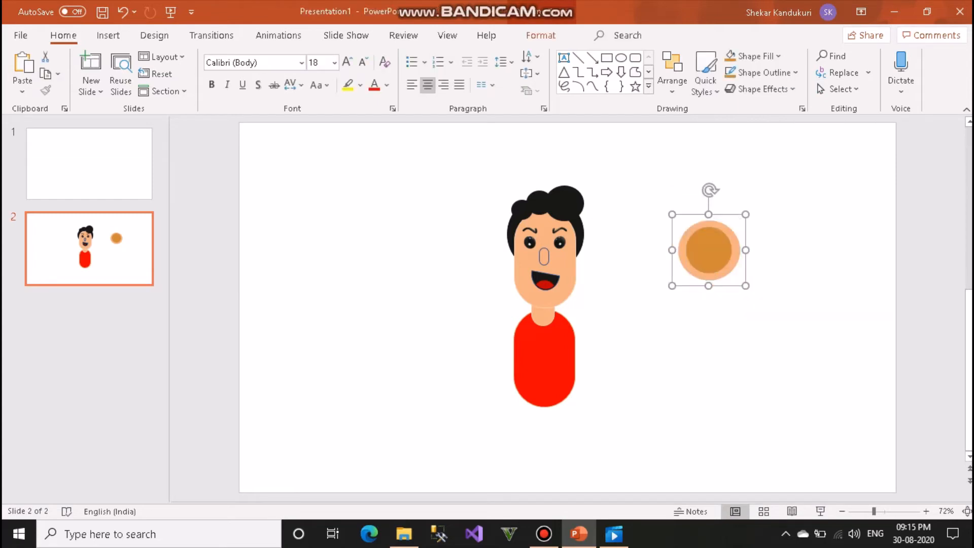
drag(710, 251, 632, 284)
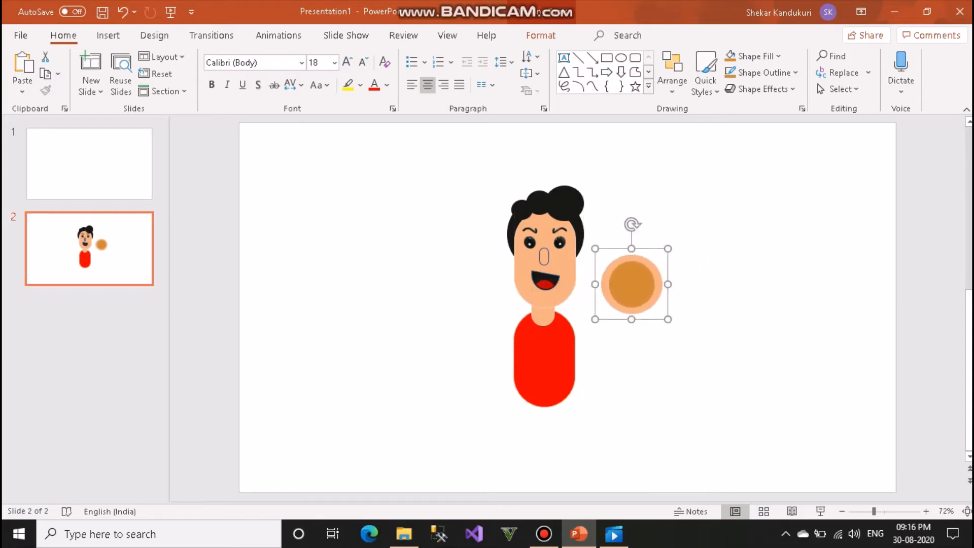
Shrink the grouped ear to fit the right edge of the face and send it to the back behind the head
drag(668, 319, 576, 262)
right_click(575, 262)
click(633, 379)
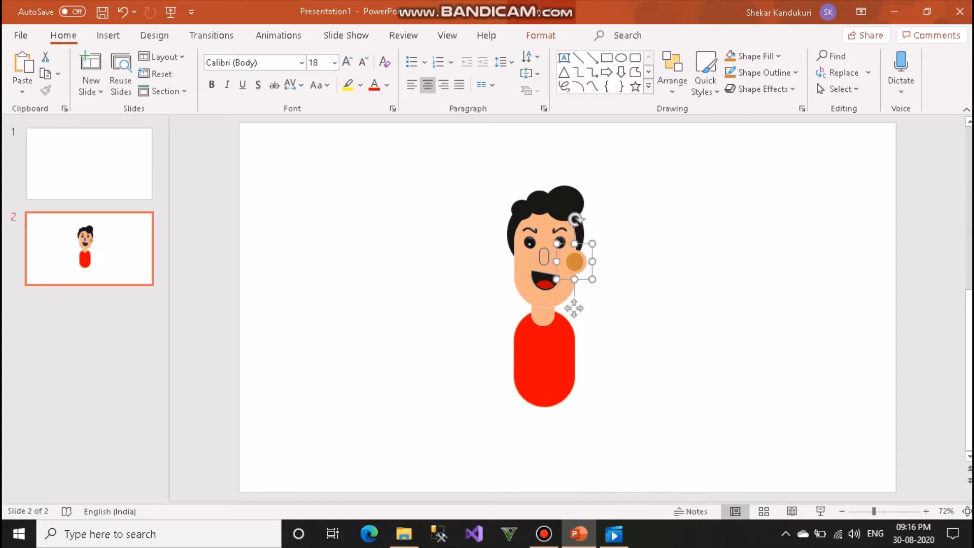
click(640, 378)
drag(581, 265, 581, 258)
click(628, 300)
Cut the stray copy of the ear's inner circle and move the grouped ear clear of the head
click(581, 258)
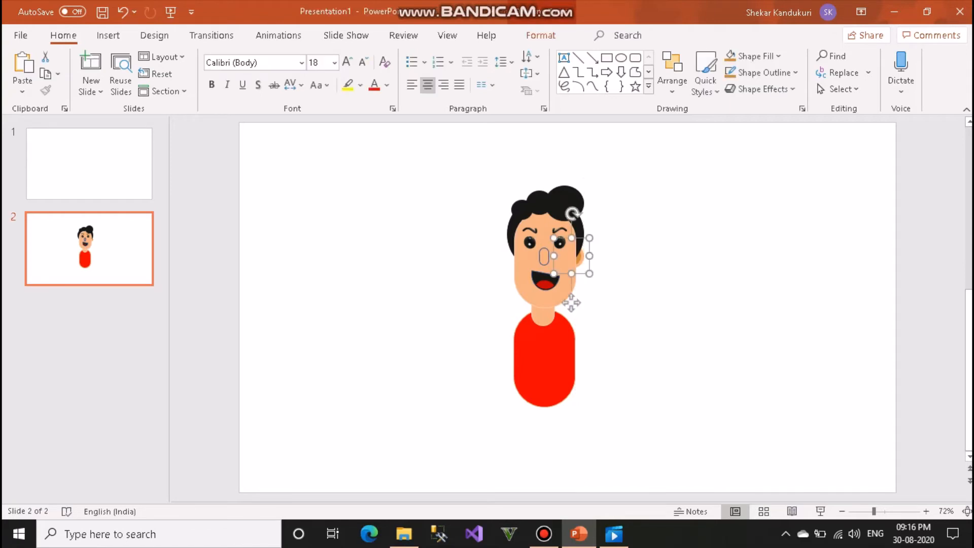
drag(571, 302, 730, 286)
right_click(728, 247)
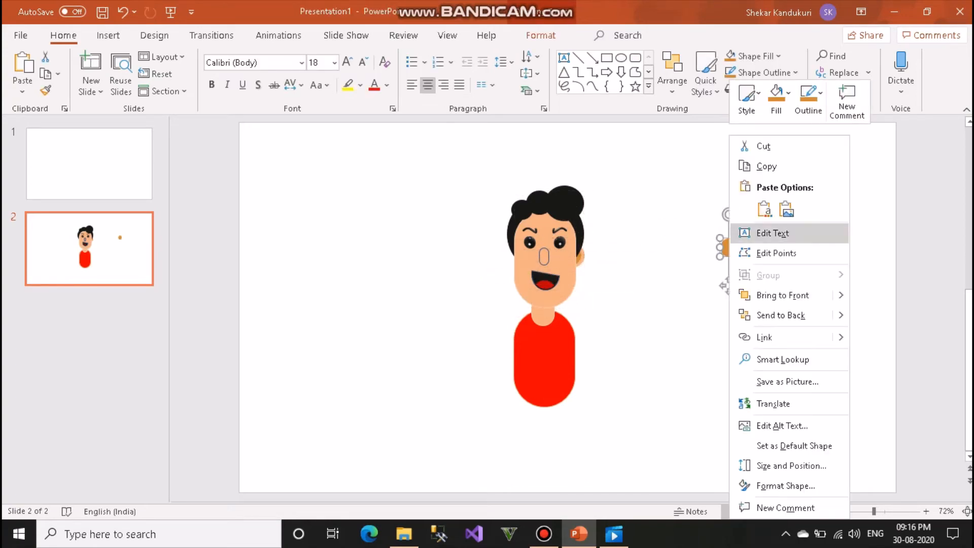
click(761, 147)
drag(581, 257, 668, 256)
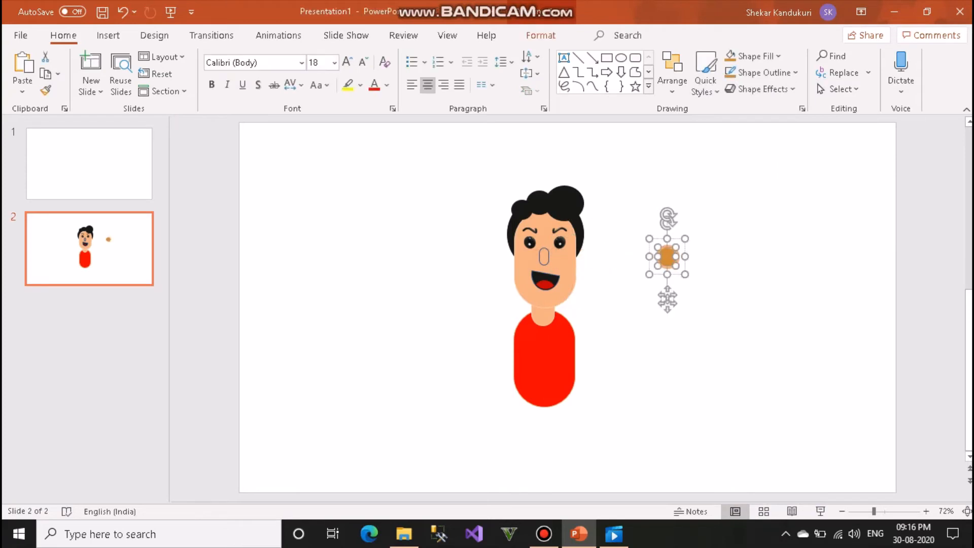
Try to duplicate the ear by pasting, and cut the pasted inner circle from the slide
click(668, 299)
key(ctrl+v)
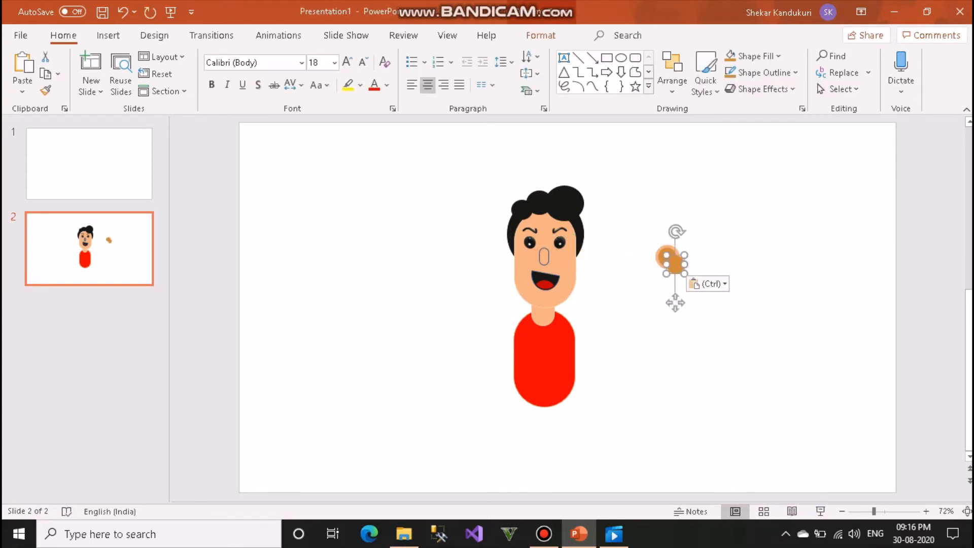
drag(675, 303, 769, 306)
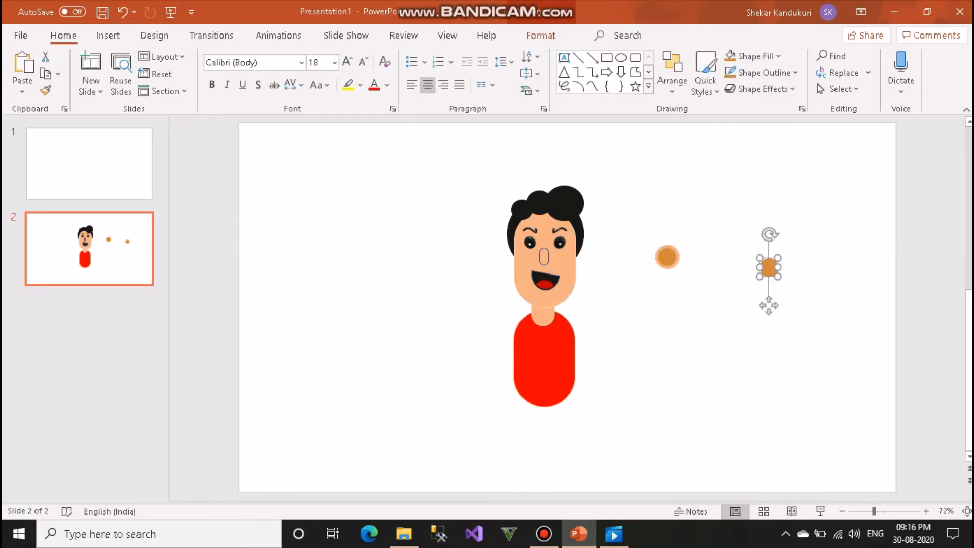
right_click(770, 267)
click(805, 146)
Copy the ear and paste the duplicate as a picture just below the original
click(668, 257)
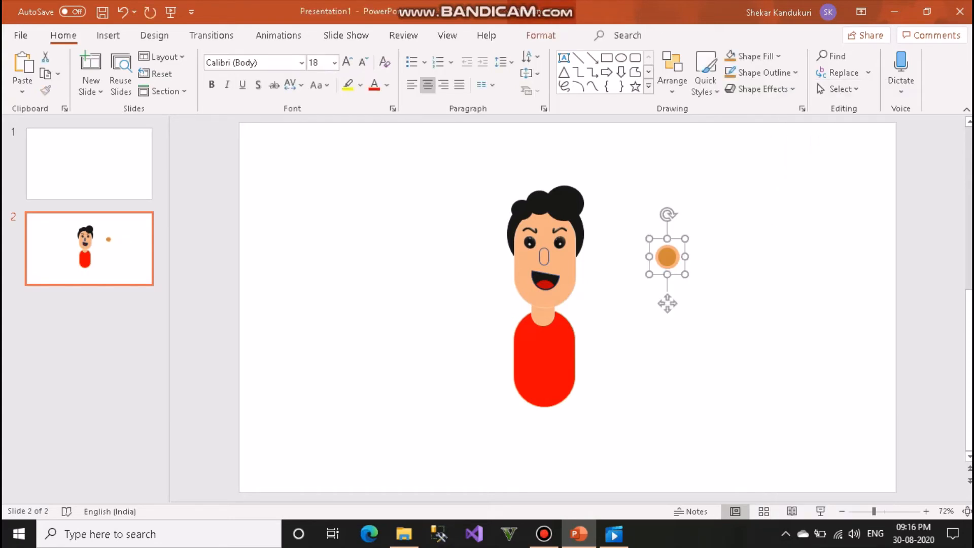
right_click(667, 257)
click(712, 269)
right_click(750, 240)
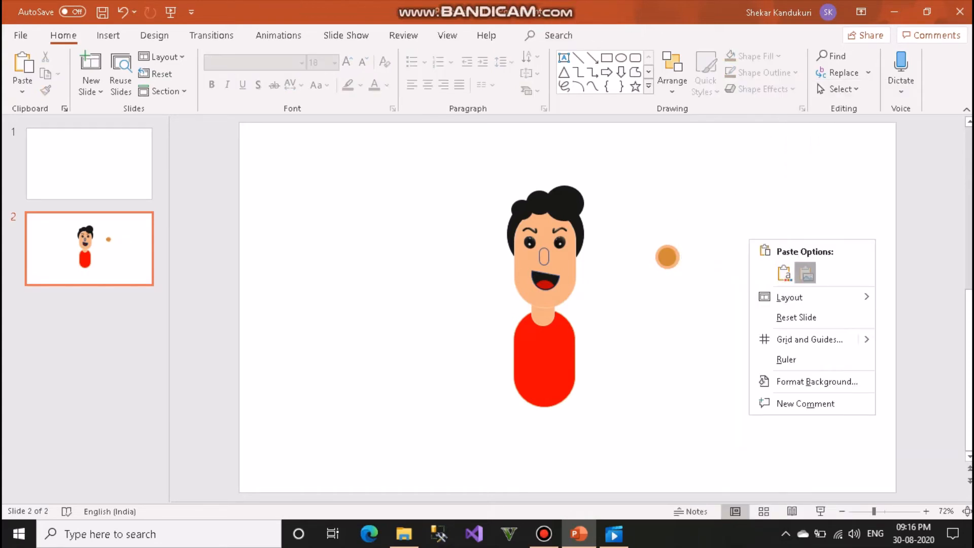
click(785, 273)
drag(567, 350, 658, 355)
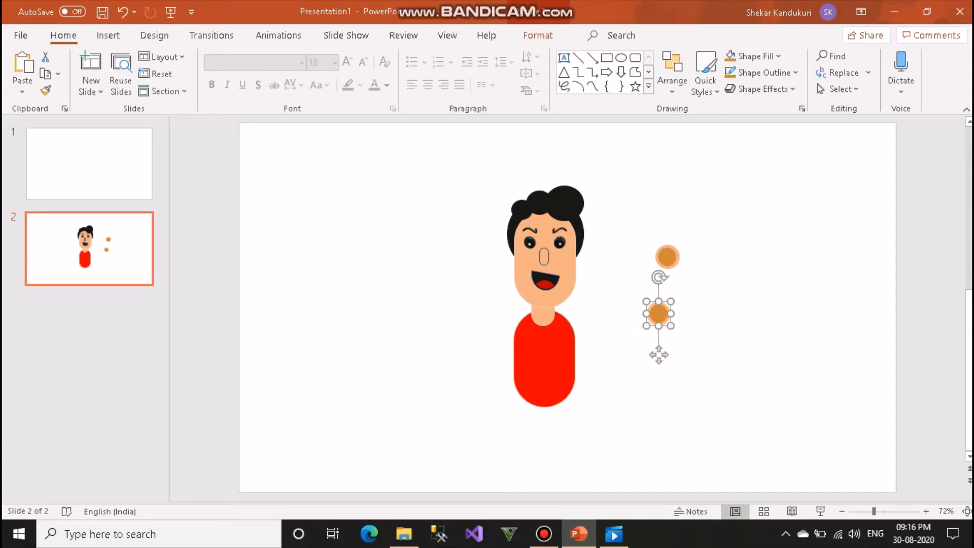
Move the pasted ear picture onto the right edge of the face and send it to the back behind the head
drag(659, 355, 577, 300)
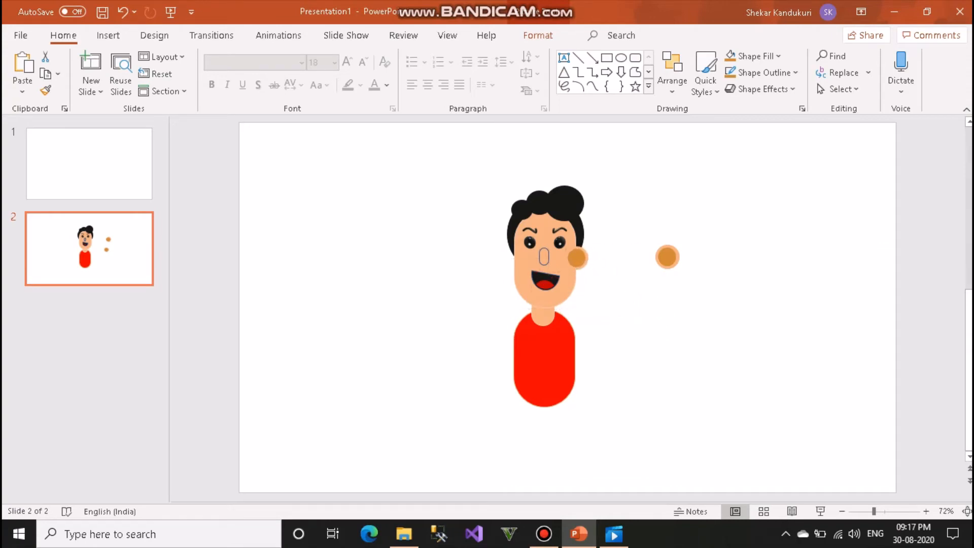
right_click(577, 300)
mouse_move(616, 379)
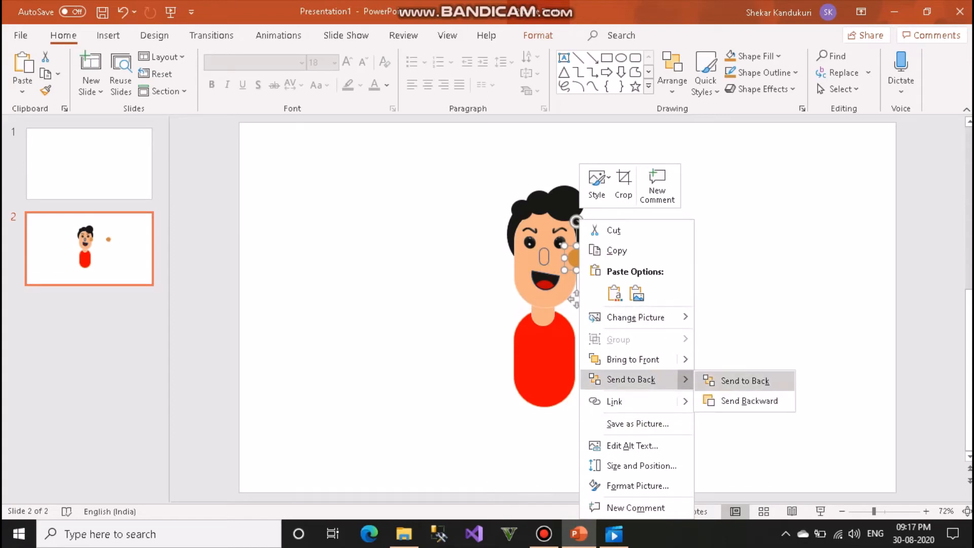
click(756, 379)
key(Escape)
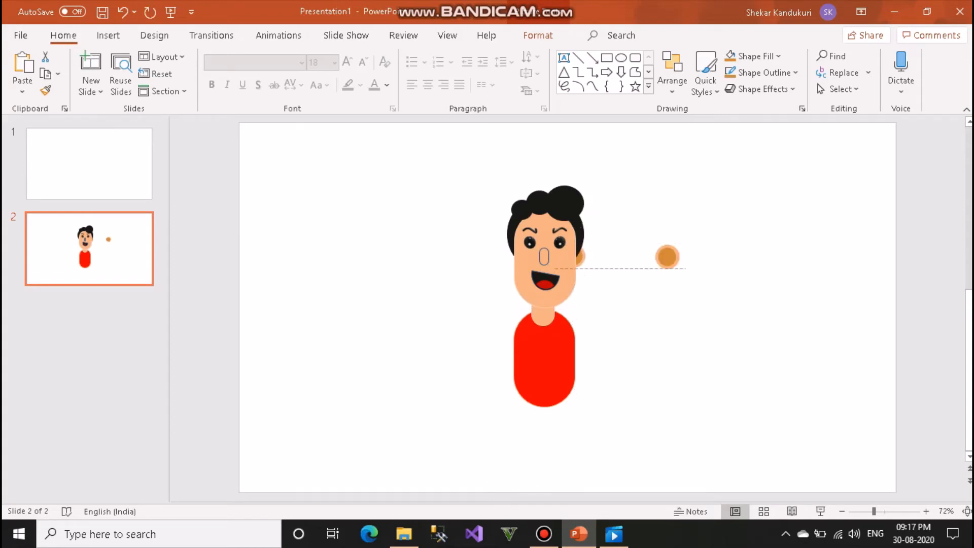
drag(574, 303, 573, 303)
click(689, 312)
Move the original ear behind the left edge of the face, level with the right ear
click(667, 257)
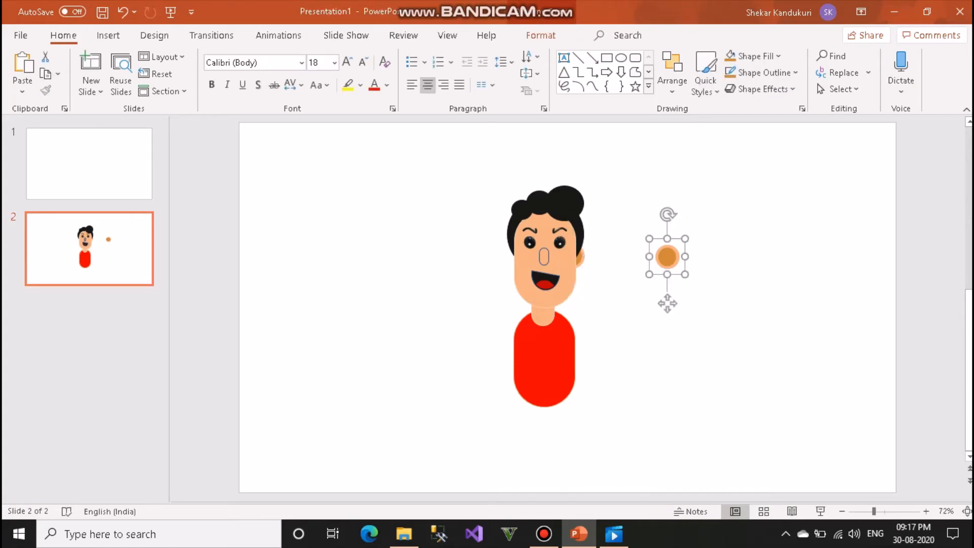
drag(668, 274, 579, 305)
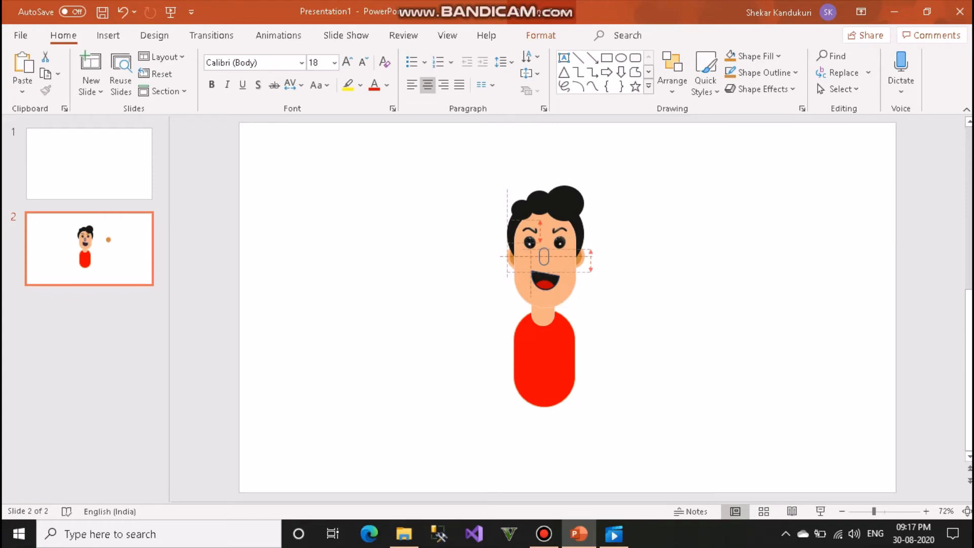
drag(519, 257, 515, 258)
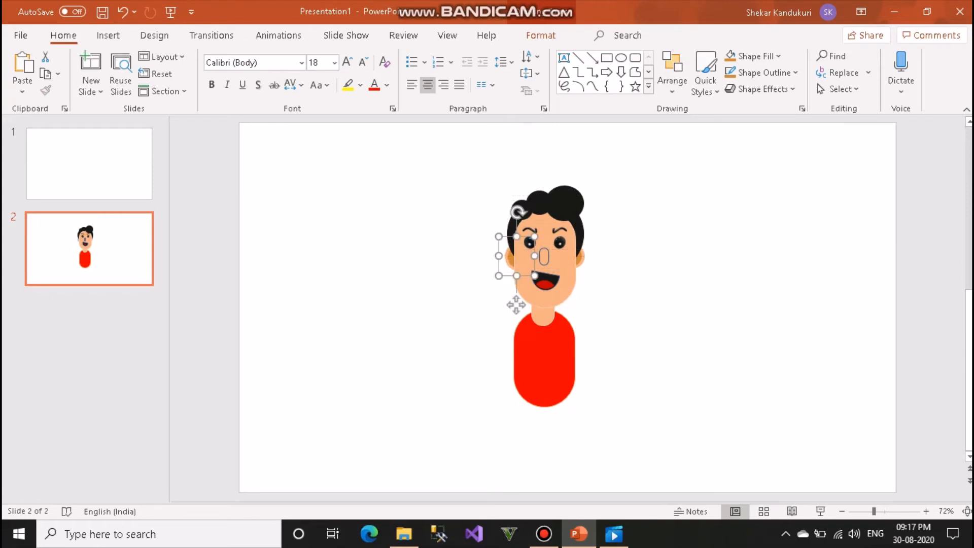
click(485, 332)
drag(544, 360, 542, 359)
click(479, 351)
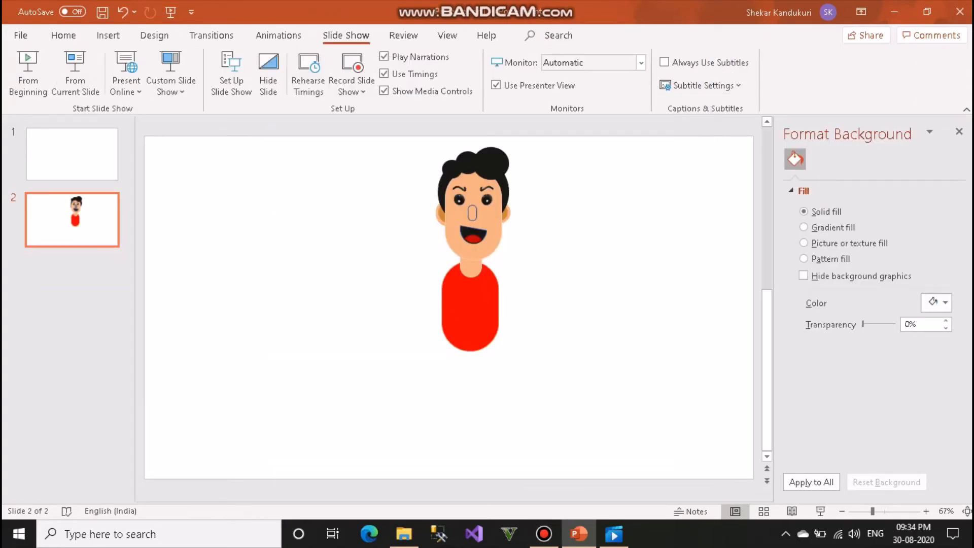
Duplicate the red torso and place the copy on the empty area to the right of the character
key(ctrl+v)
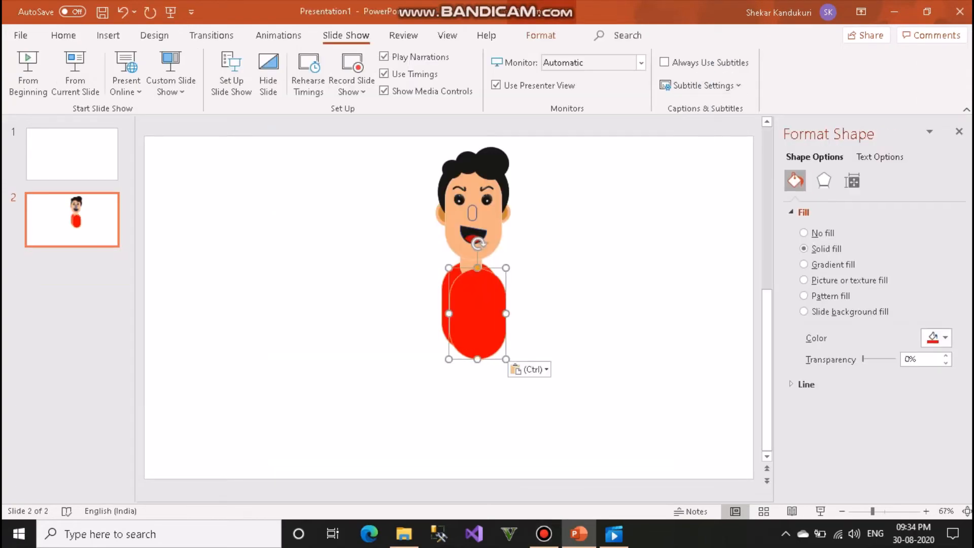
drag(479, 315, 574, 297)
drag(602, 341, 602, 351)
click(617, 376)
drag(574, 301, 471, 312)
drag(471, 363, 471, 351)
click(513, 375)
drag(471, 310, 604, 318)
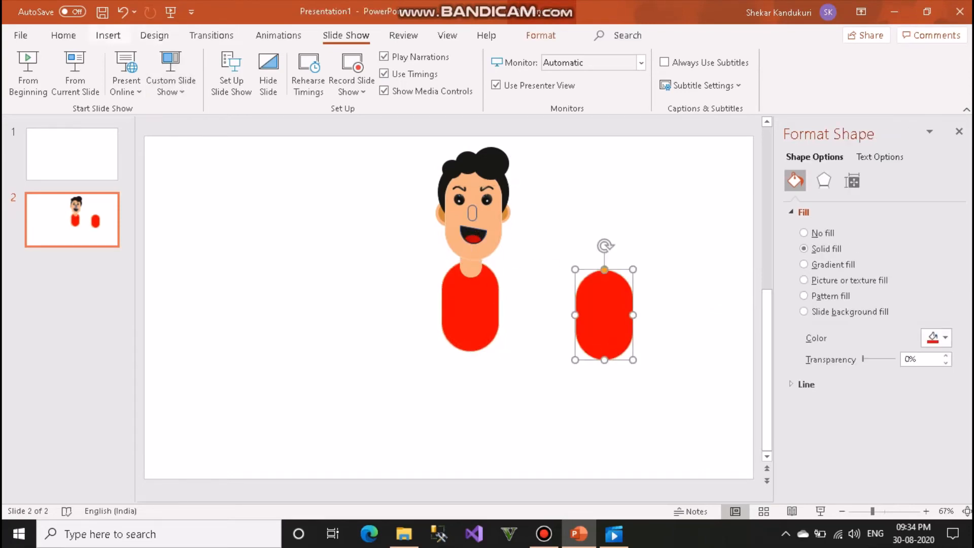
Draw a rectangle covering all but the lower end of the torso copy and subtract it from the copy
click(63, 35)
click(607, 58)
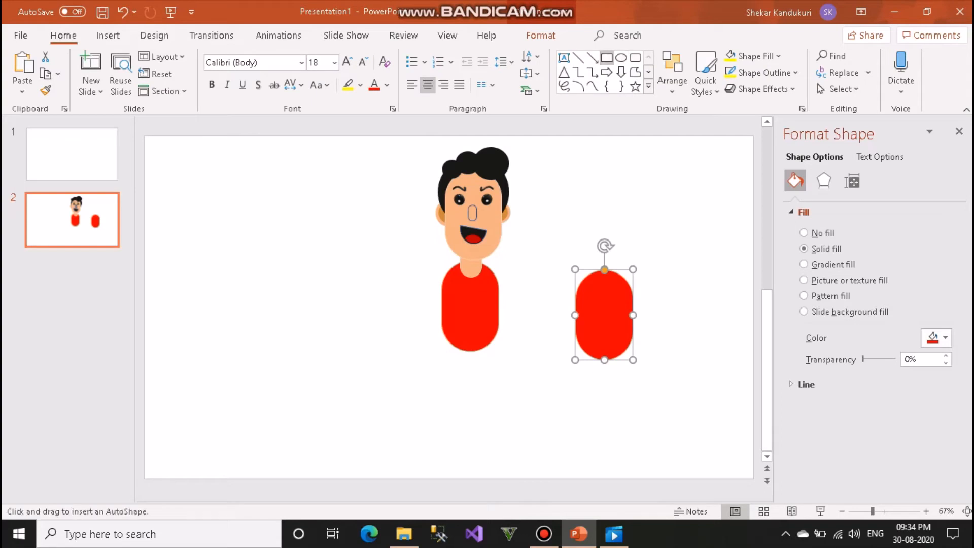
mouse_move(558, 225)
mouse_down()
mouse_move(630, 327)
mouse_move(650, 331)
mouse_up()
key(Escape)
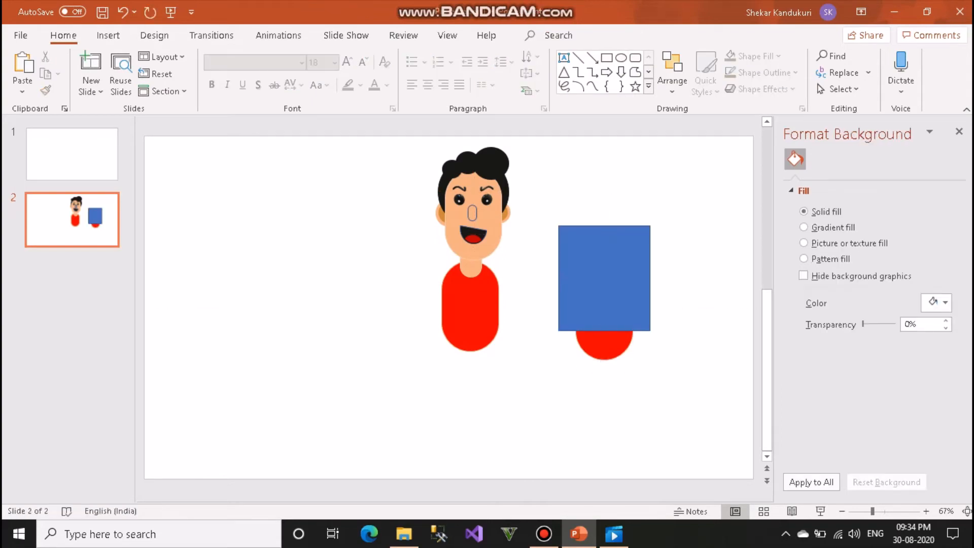
drag(673, 388, 544, 168)
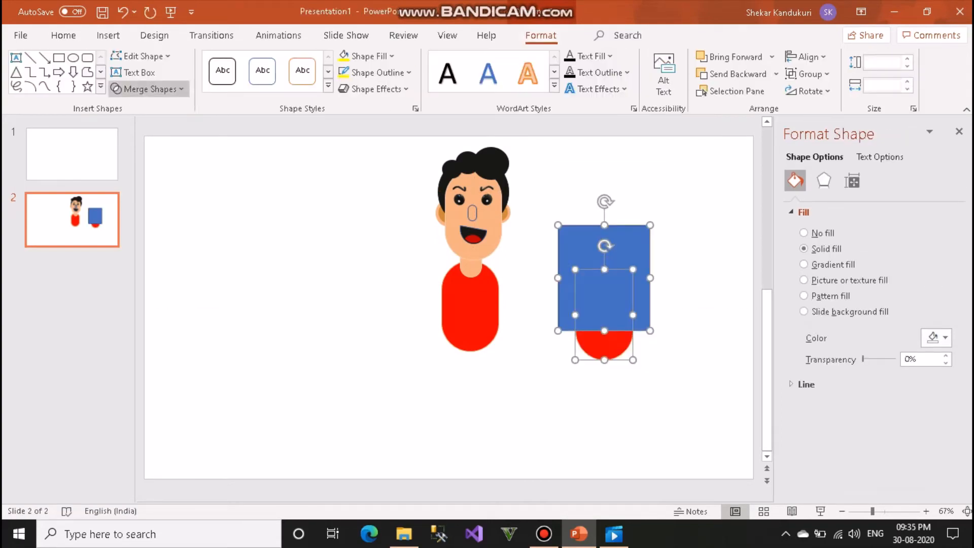
click(149, 88)
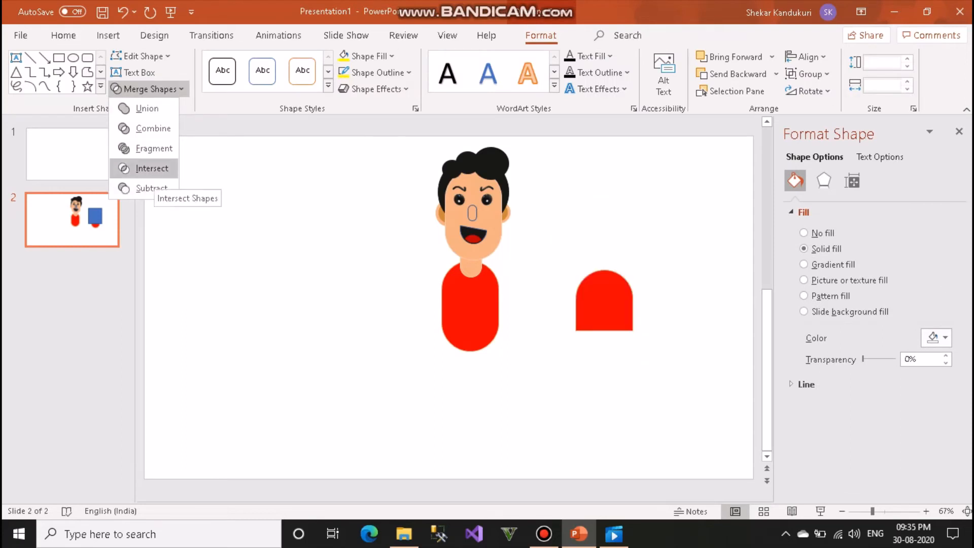
click(151, 188)
Try the bowl-shaped piece on the torso's lower end, reduce its height to 1.83 cm and place it clear of the body
drag(604, 330, 471, 333)
click(616, 299)
key(ctrl+z)
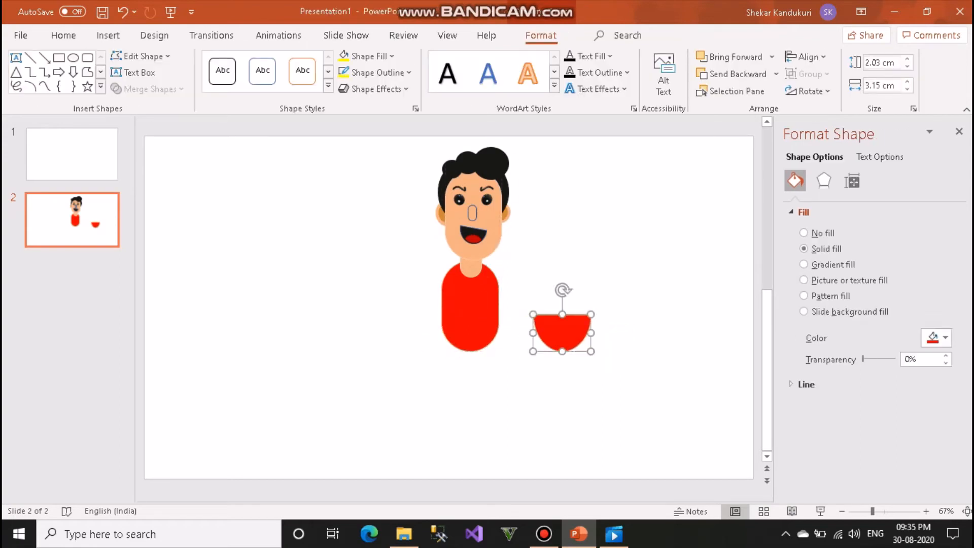
drag(562, 333, 573, 315)
Fill the bowl-shaped piece with White, Background 1, Darker 35% and give it a matching grey outline
right_click(572, 314)
click(619, 140)
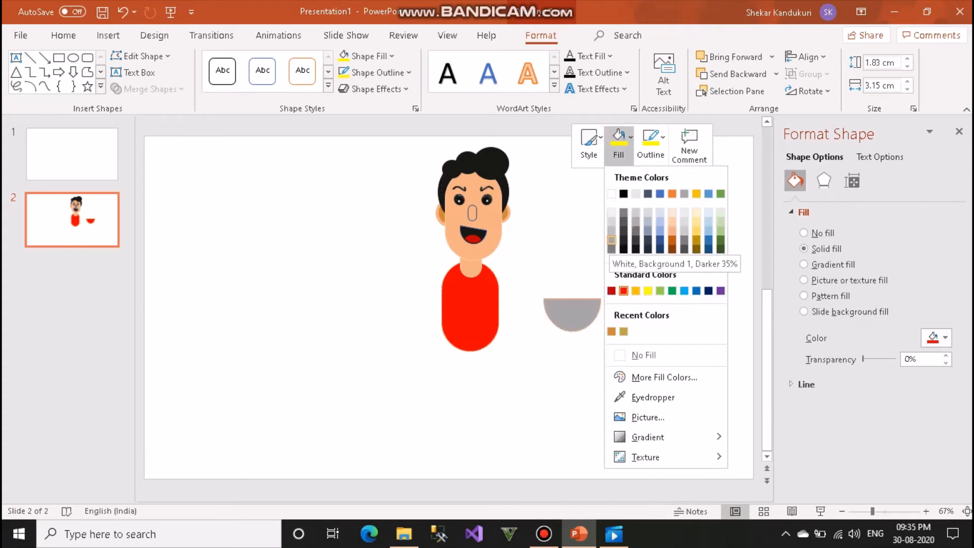
click(612, 240)
right_click(586, 314)
click(664, 145)
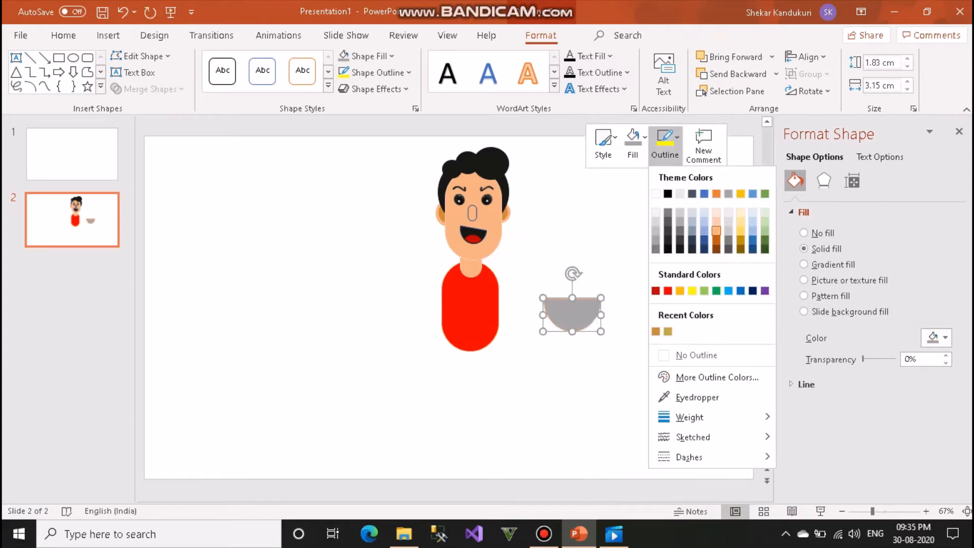
click(572, 314)
Place the grey piece over the torso's lower end and group all parts of the character
drag(573, 315, 470, 338)
key(Escape)
drag(545, 384, 416, 143)
key(ctrl+g)
key(Escape)
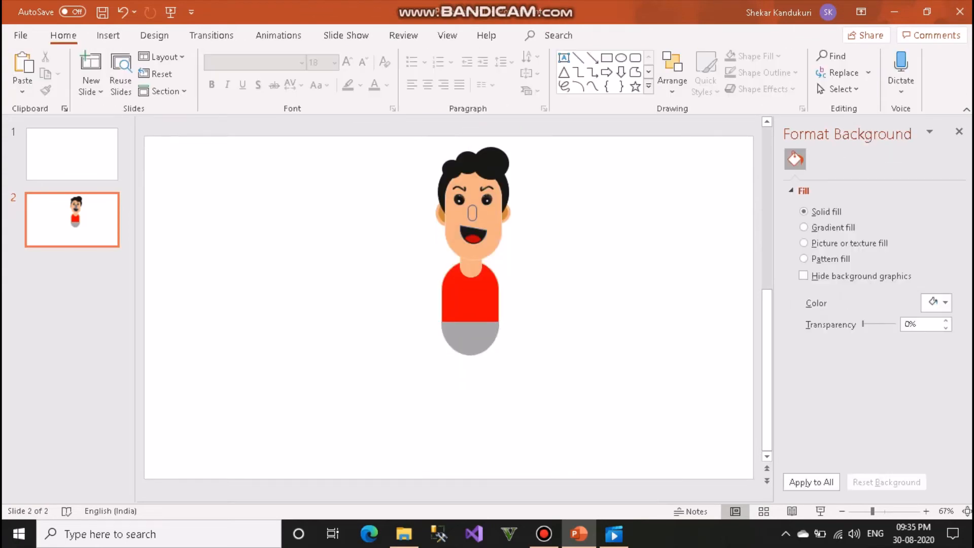
Draw a thin vertical rectangle as a leg beside the character, with a flat ellipse at its lower end as the foot
click(607, 57)
mouse_move(558, 221)
mouse_down()
mouse_move(571, 311)
mouse_move(601, 353)
mouse_move(615, 343)
mouse_move(572, 333)
mouse_move(553, 307)
mouse_move(561, 314)
mouse_up()
key(Escape)
click(621, 58)
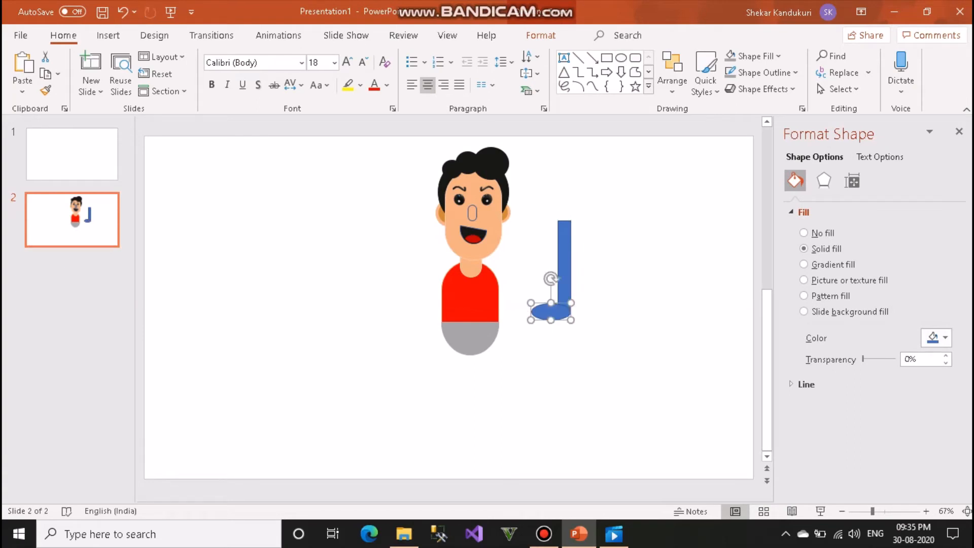
Fill the foot ellipse with a near-black shade
right_click(548, 312)
click(606, 93)
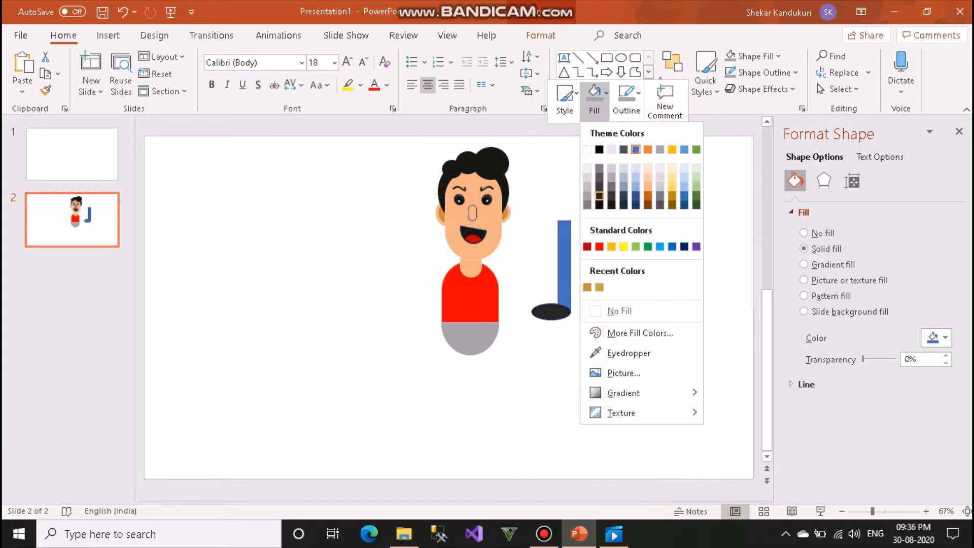
click(599, 202)
right_click(548, 312)
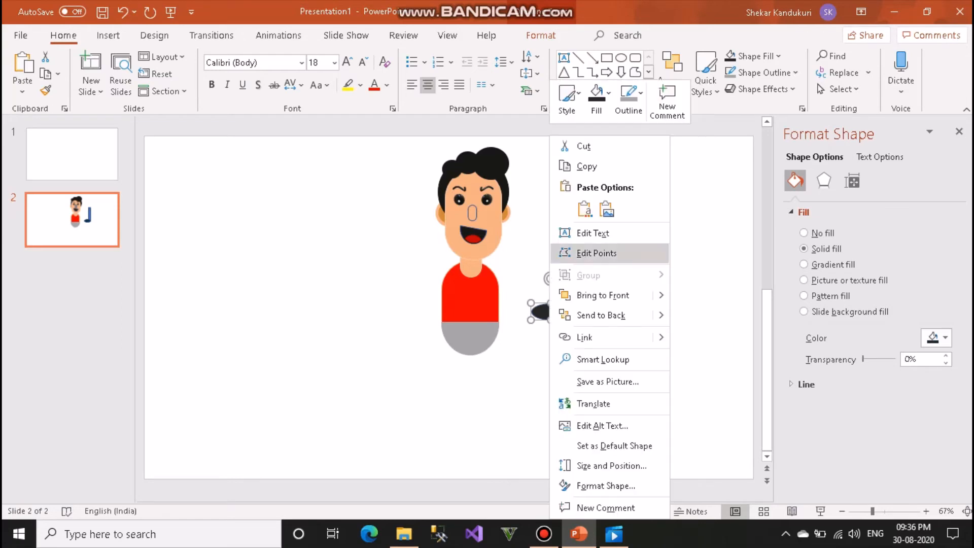
click(596, 93)
click(602, 202)
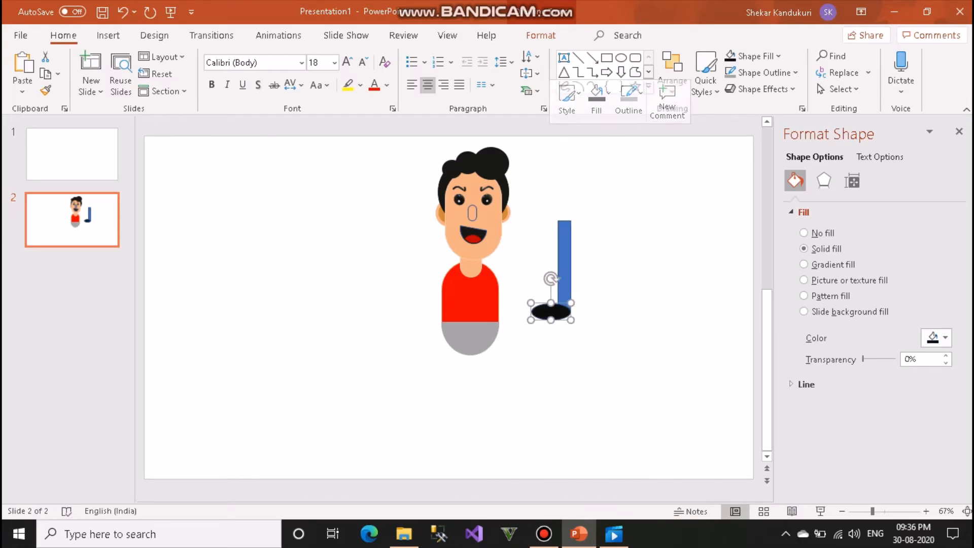
Set the leg rectangle's fill and outline to White, Background 1, Darker 35%
right_click(565, 267)
click(613, 93)
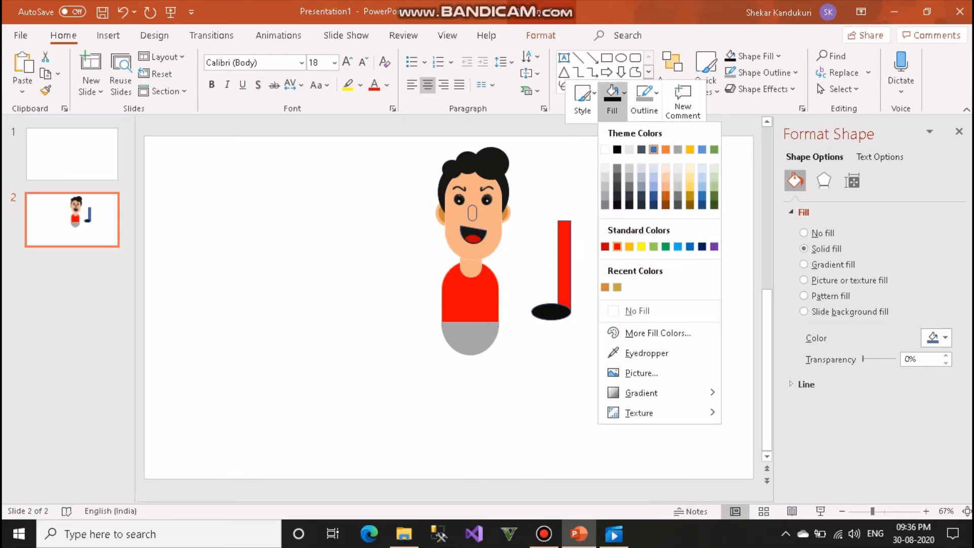
click(605, 195)
click(645, 97)
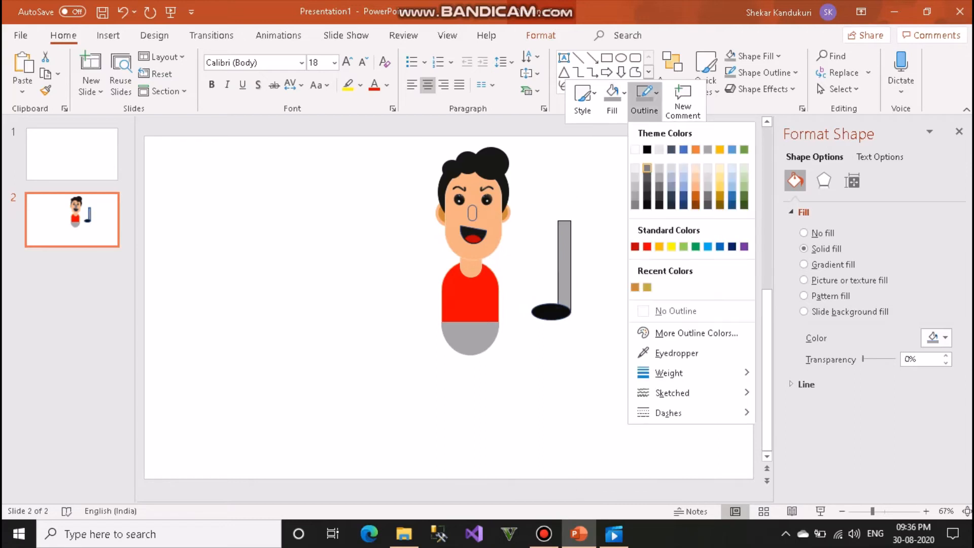
click(636, 195)
Change the foot ellipse's outline to the same near-black shade as its fill
click(551, 311)
right_click(551, 312)
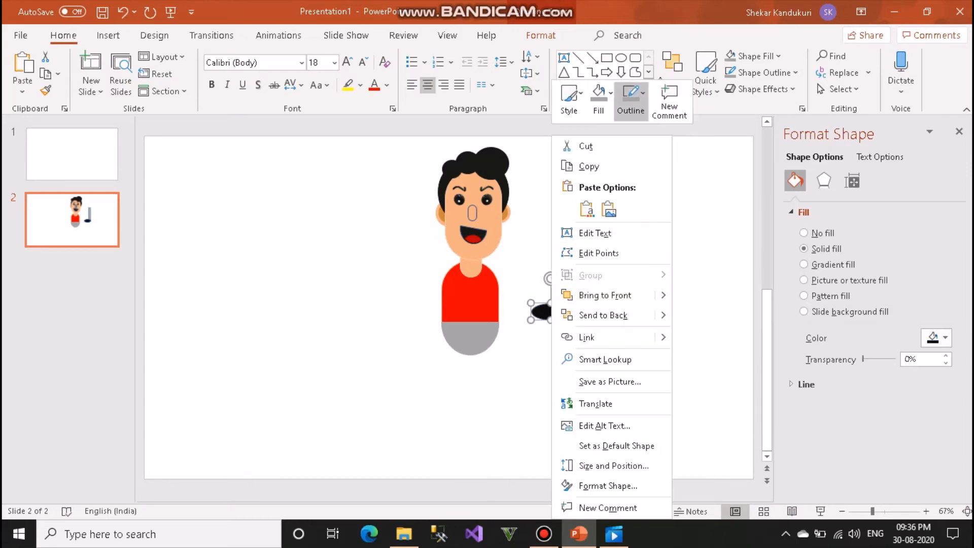
click(631, 97)
click(629, 195)
click(631, 97)
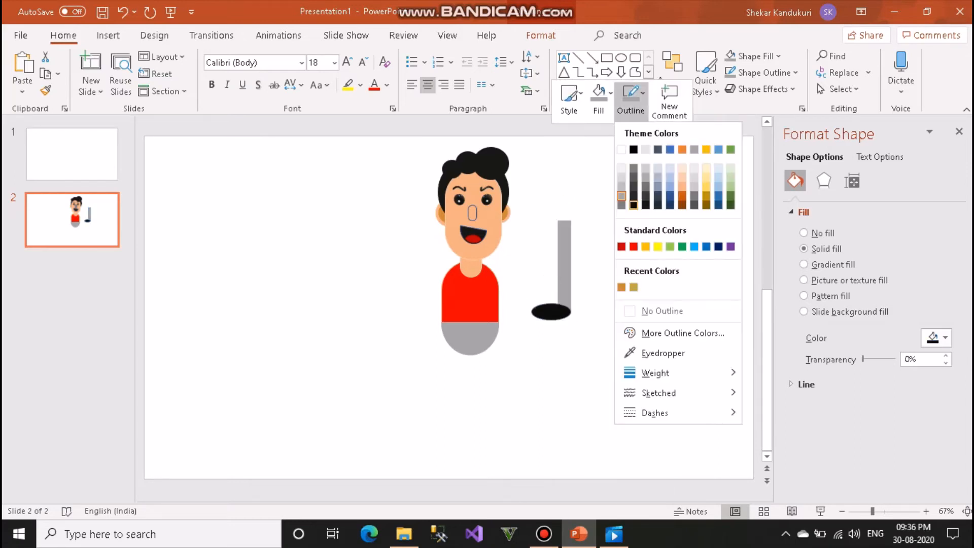
click(634, 205)
click(654, 231)
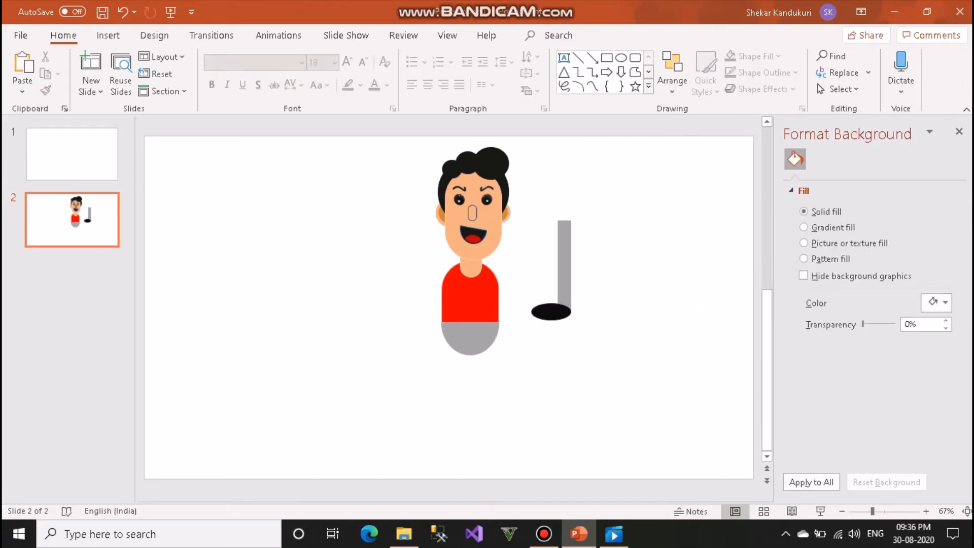
Draw a tiny flat rounded rectangle to the right of the leg and fill it with yellow
click(635, 58)
mouse_move(641, 205)
mouse_down()
mouse_move(664, 221)
mouse_move(664, 206)
mouse_move(653, 208)
mouse_up()
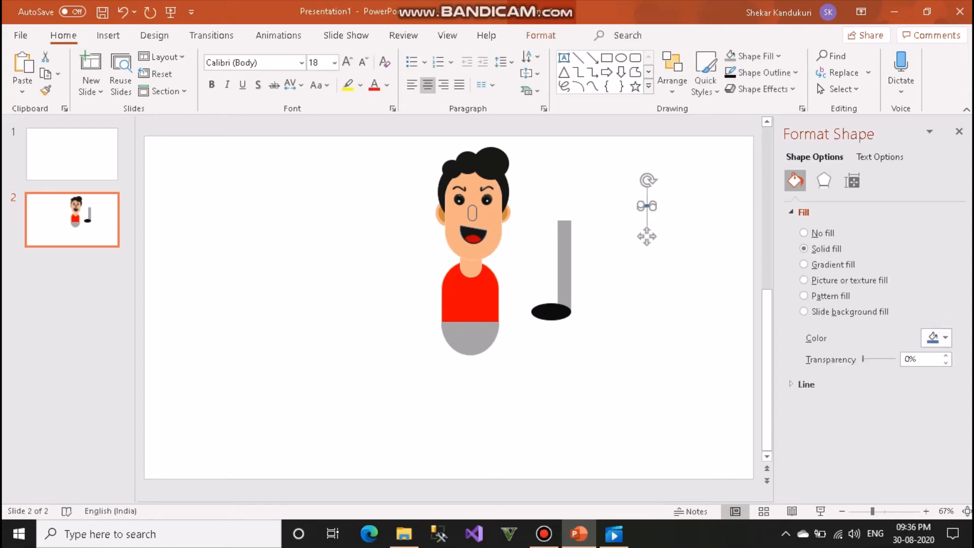
right_click(648, 206)
click(693, 94)
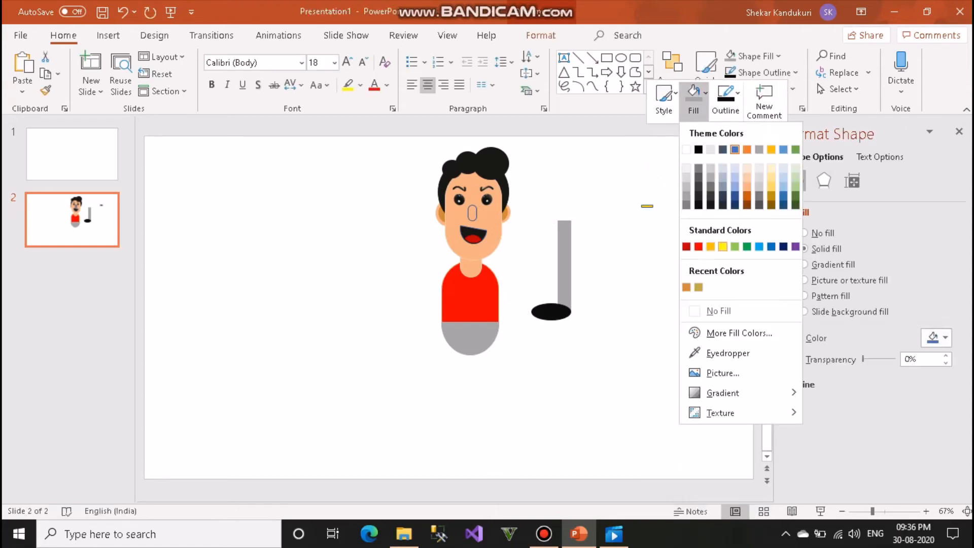
click(722, 246)
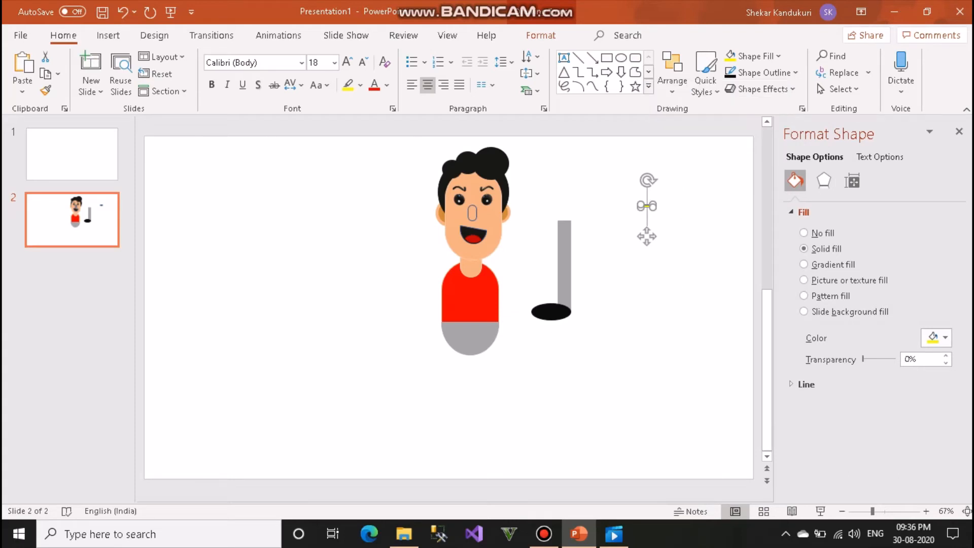
Duplicate the yellow bar, rotate the copy to a steep tilt and place it on the black foot as a lace
drag(647, 236, 654, 244)
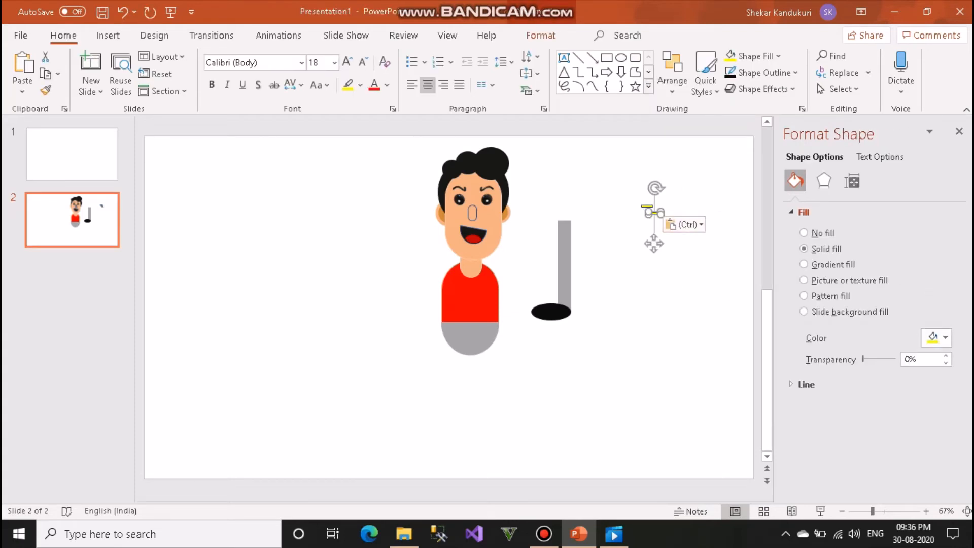
drag(655, 188, 548, 311)
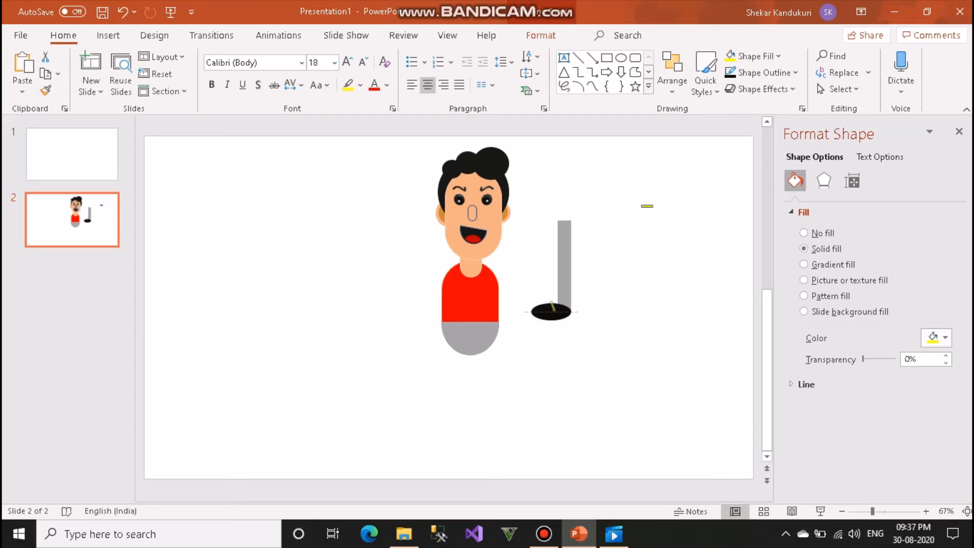
mouse_move(550, 310)
mouse_down()
mouse_move(554, 317)
mouse_move(553, 306)
mouse_up()
key(Escape)
key(Escape)
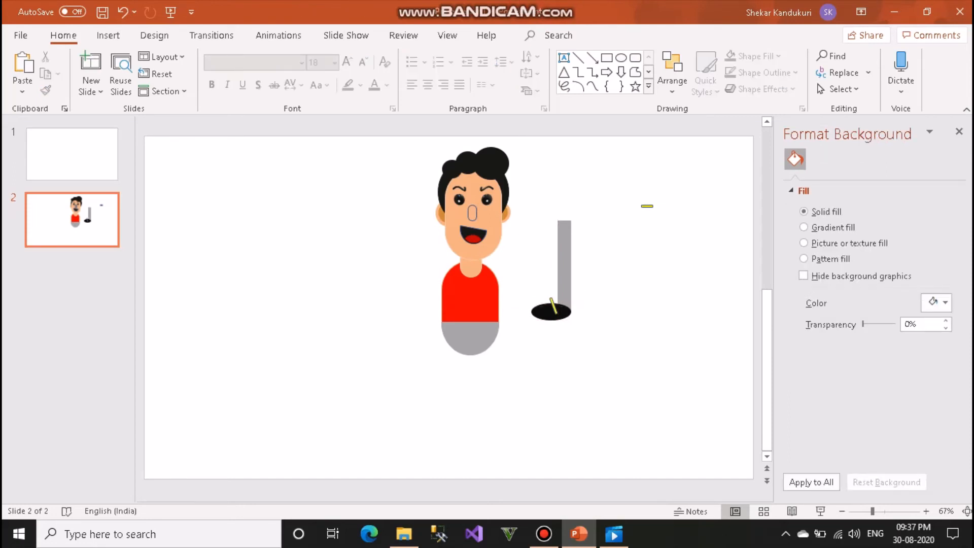
Rotate the remaining yellow bar to a steep tilt and place it on the black foot beside the first lace
click(647, 206)
drag(648, 180, 549, 309)
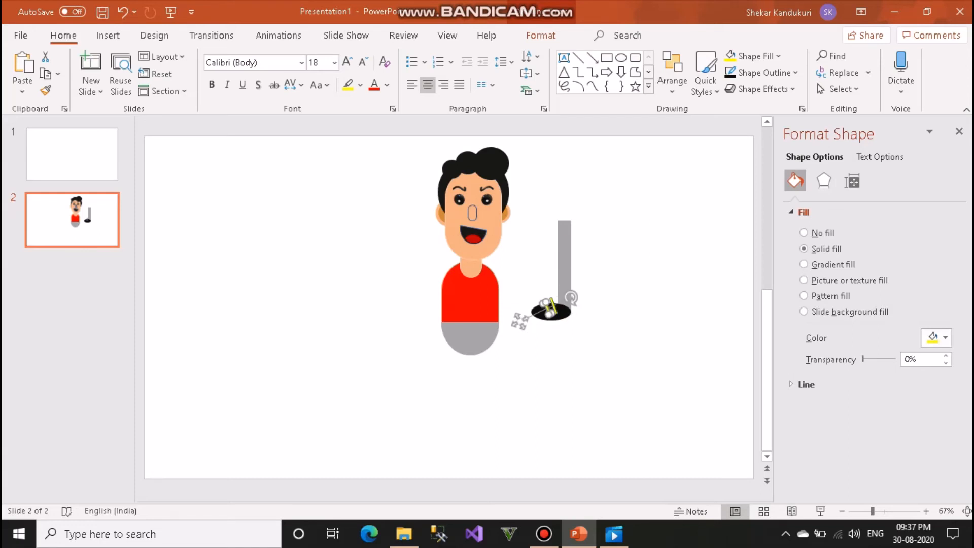
click(599, 330)
Replace the taller lace on the black foot with a copy of the shorter one, set parallel beside it
click(554, 306)
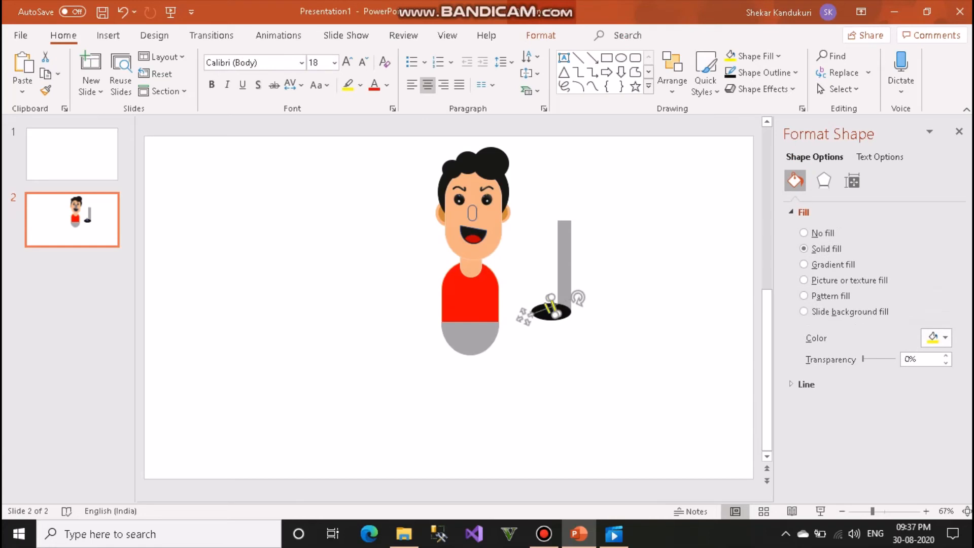
key(Delete)
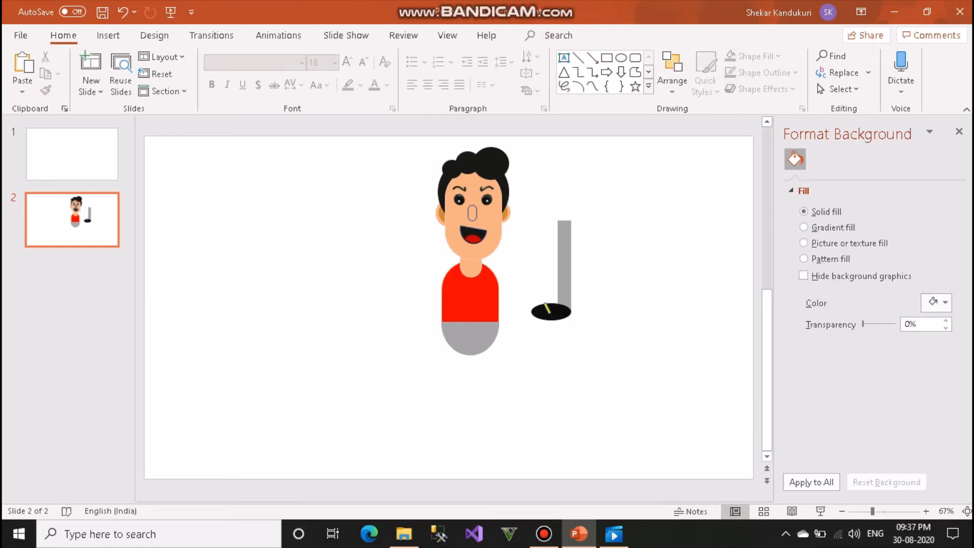
key(ctrl+z)
key(ctrl+x)
key(ctrl+v)
drag(555, 316, 553, 308)
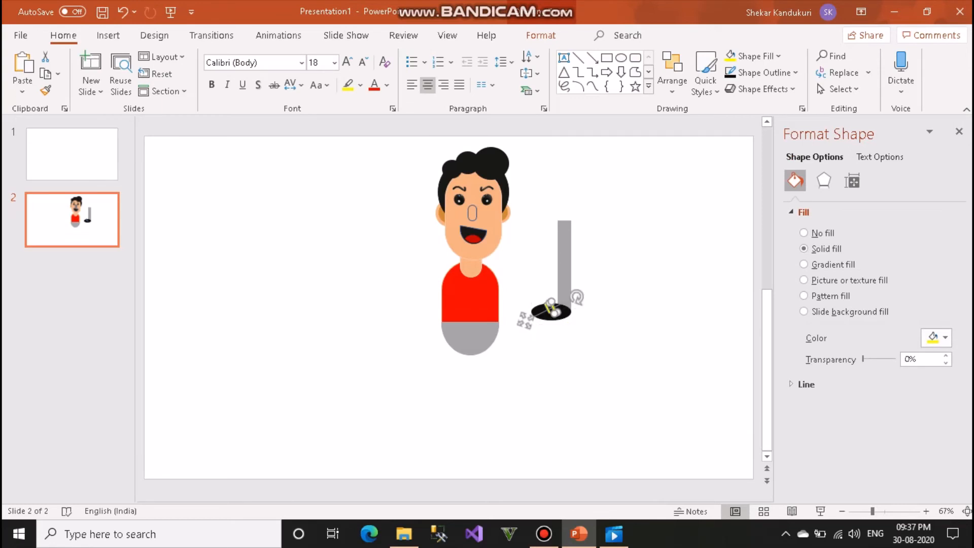
Group the grey leg, the black foot and both yellow laces into one object
click(746, 344)
drag(611, 332, 532, 191)
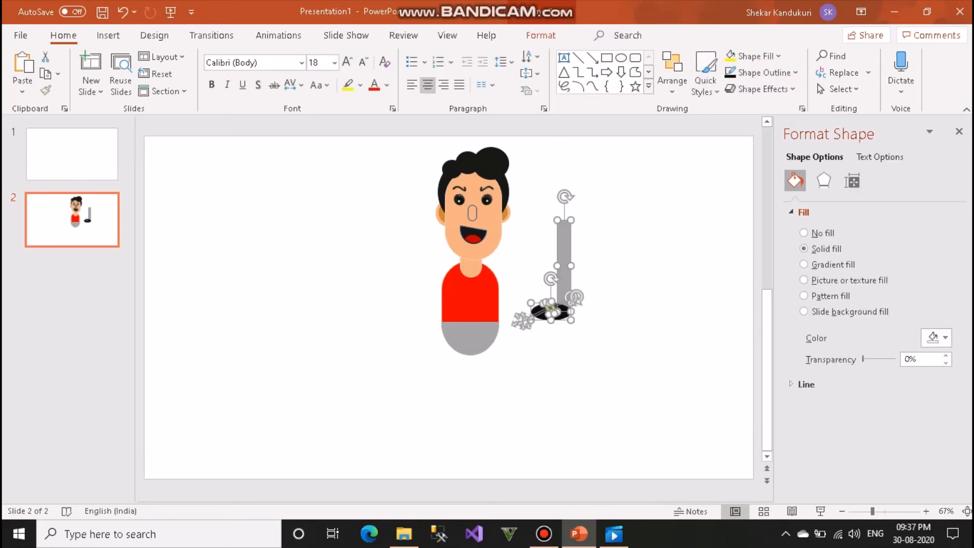
key(ctrl+g)
right_click(550, 238)
key(Escape)
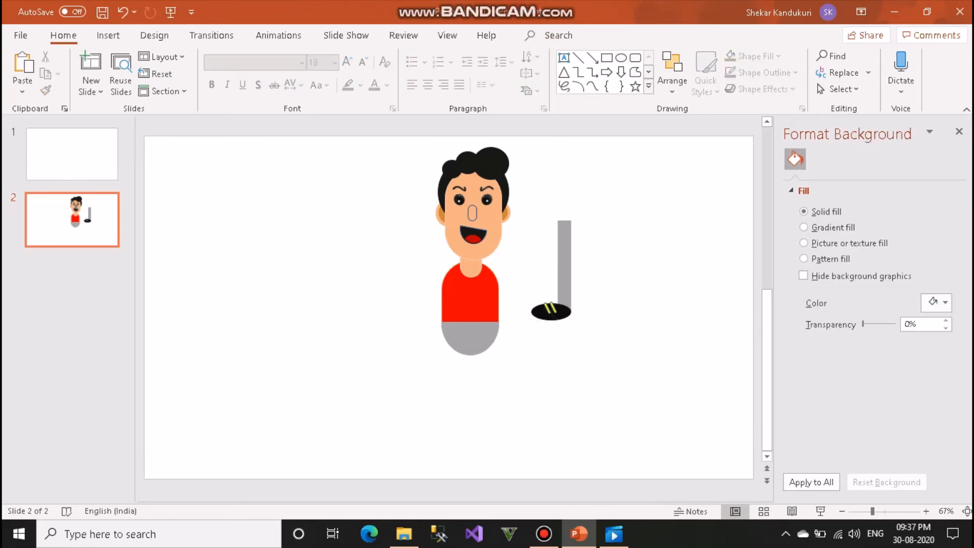
Duplicate the grouped leg and place the copy to the right of the original
right_click(564, 240)
click(603, 273)
click(655, 304)
key(ctrl+v)
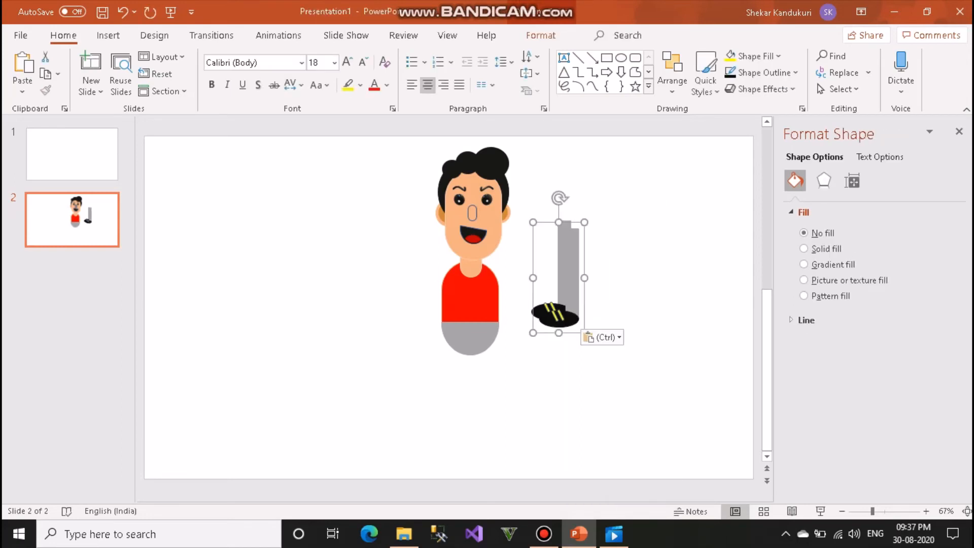
drag(572, 269, 622, 263)
Flip the whole copied leg group horizontally so its foot points the opposite way
click(621, 263)
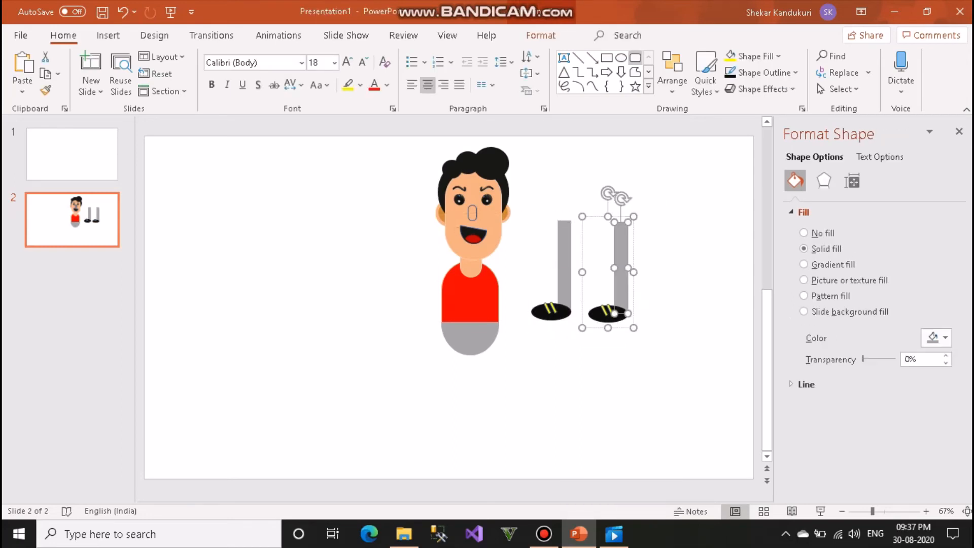
click(672, 71)
mouse_move(710, 336)
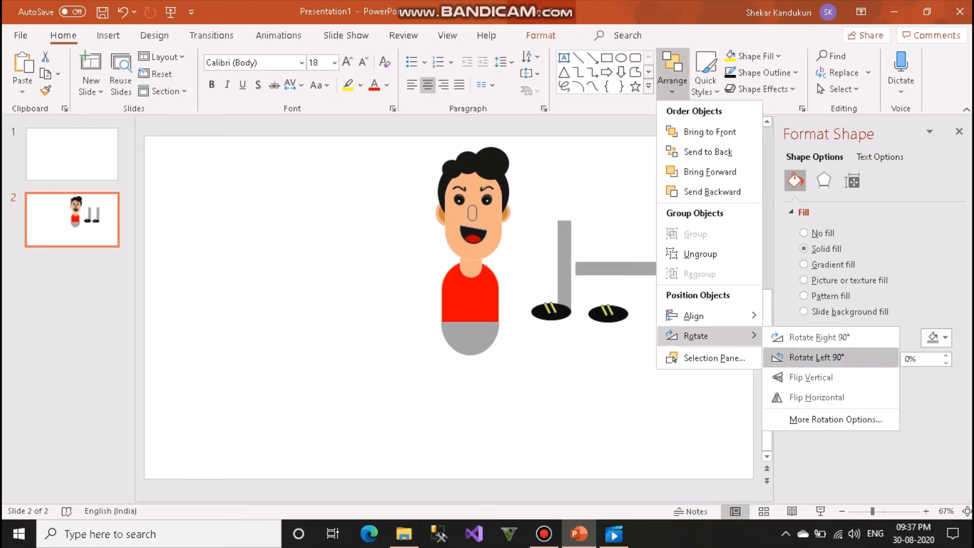
click(818, 398)
click(644, 330)
drag(644, 329, 581, 192)
click(673, 71)
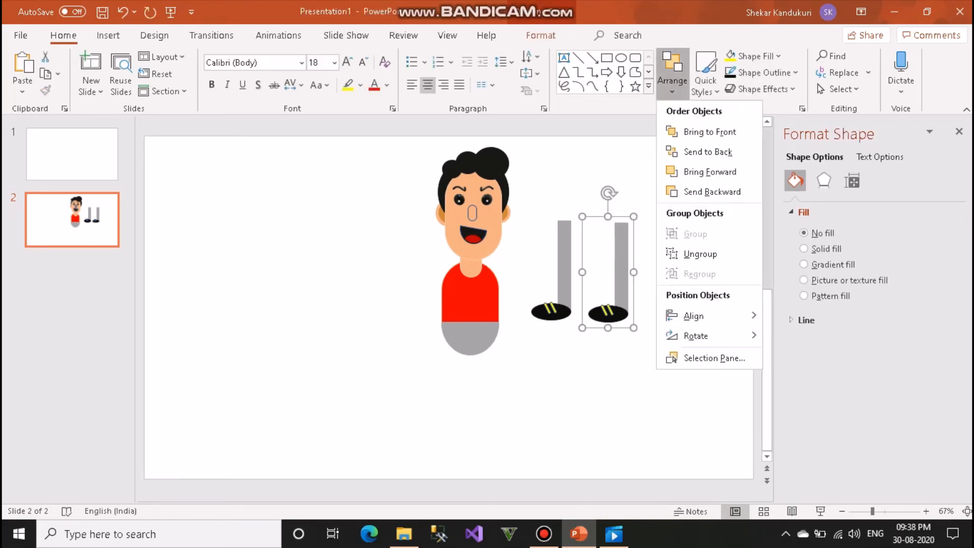
mouse_move(710, 335)
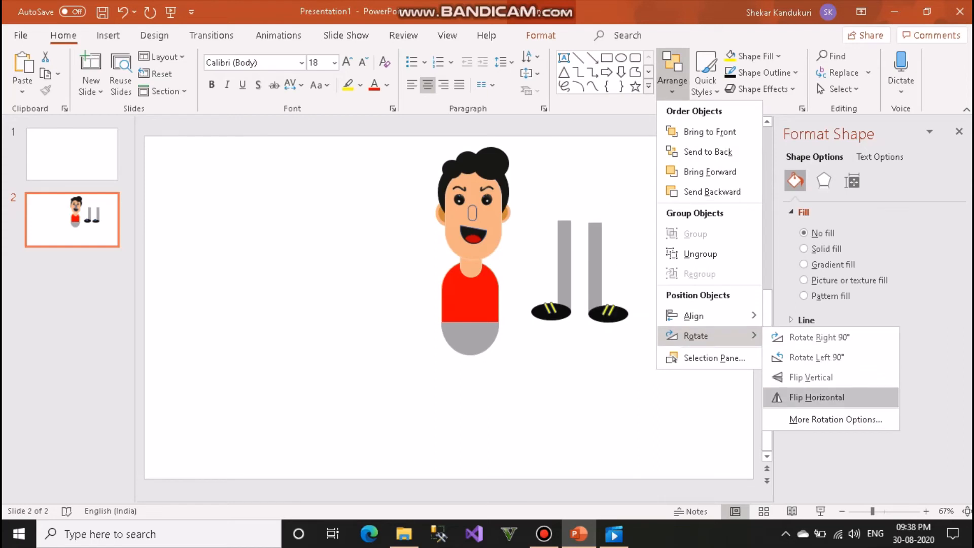
click(817, 398)
click(665, 355)
Move both leg groups under the grey lower body, side by side with the feet pointing outward
drag(564, 269, 459, 370)
click(533, 386)
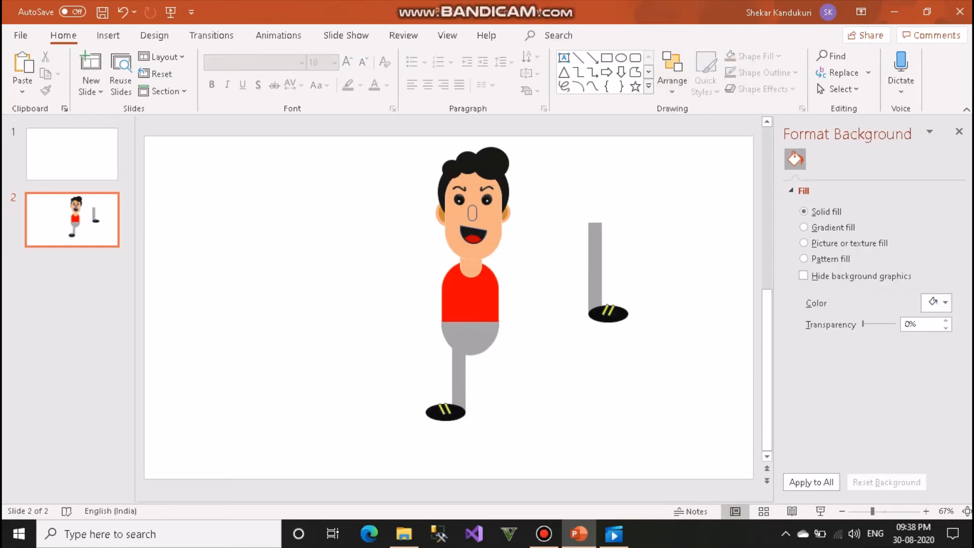
drag(595, 269, 480, 367)
click(573, 366)
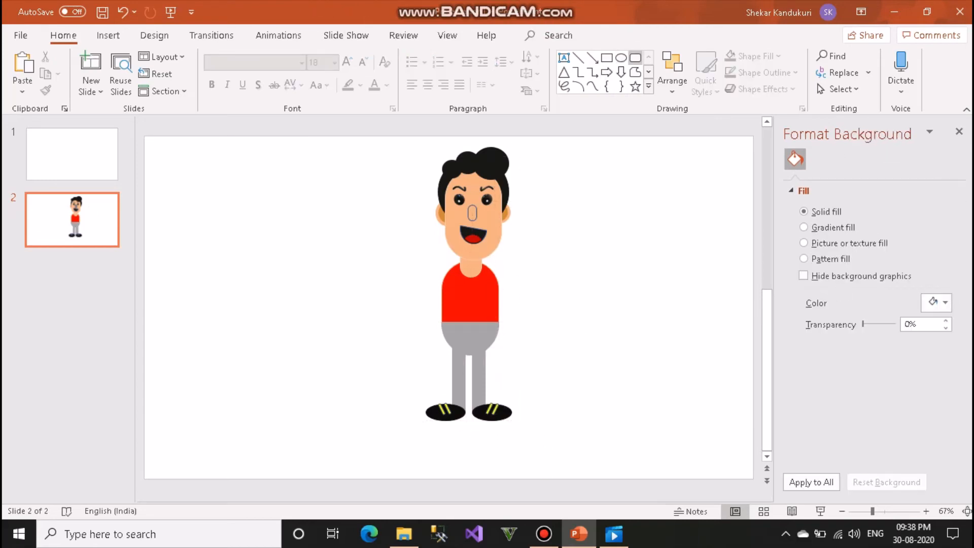
Draw a tall narrow rounded rectangle to the right of the character and round its ends fully
click(635, 57)
drag(567, 196, 588, 286)
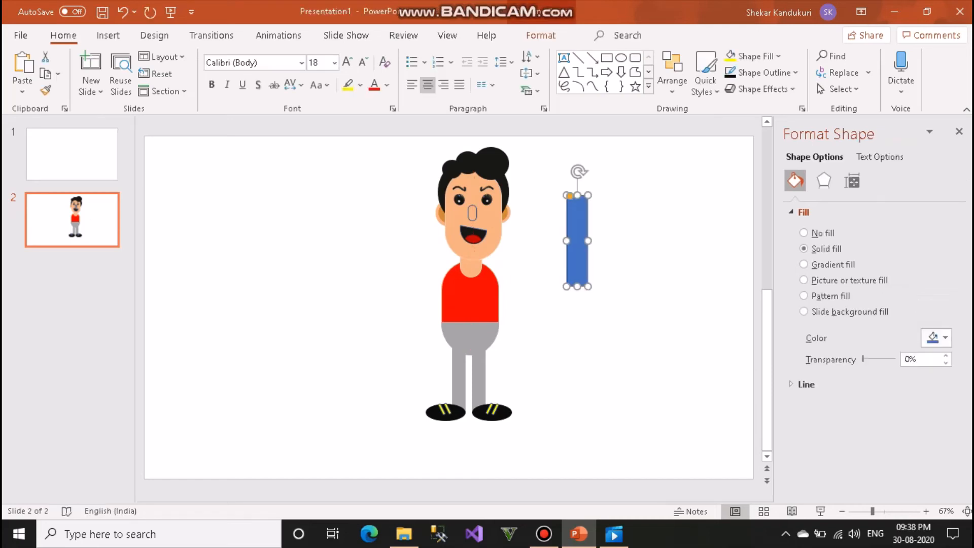
drag(571, 196, 578, 195)
Set the new rounded bar's fill and outline to the standard Red
right_click(578, 239)
click(629, 97)
click(639, 244)
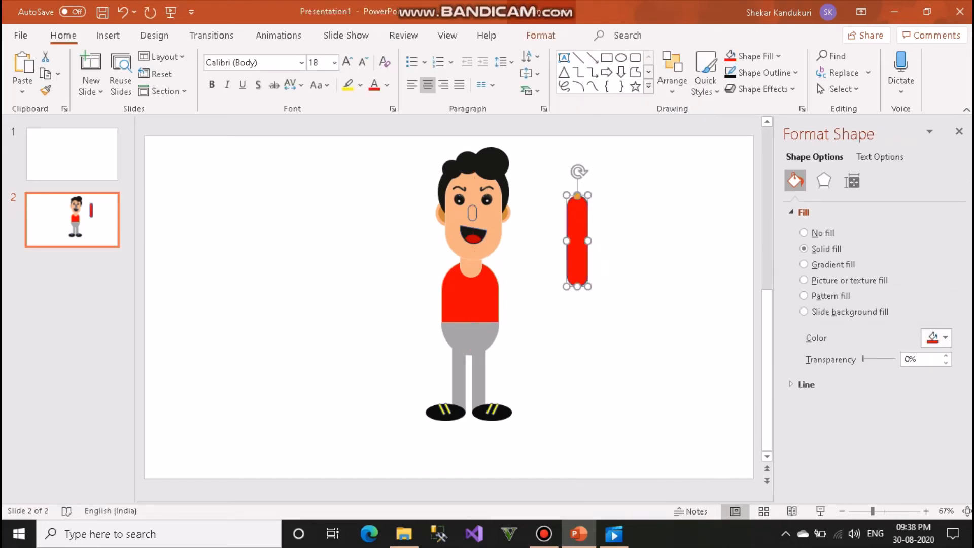
right_click(577, 239)
click(658, 97)
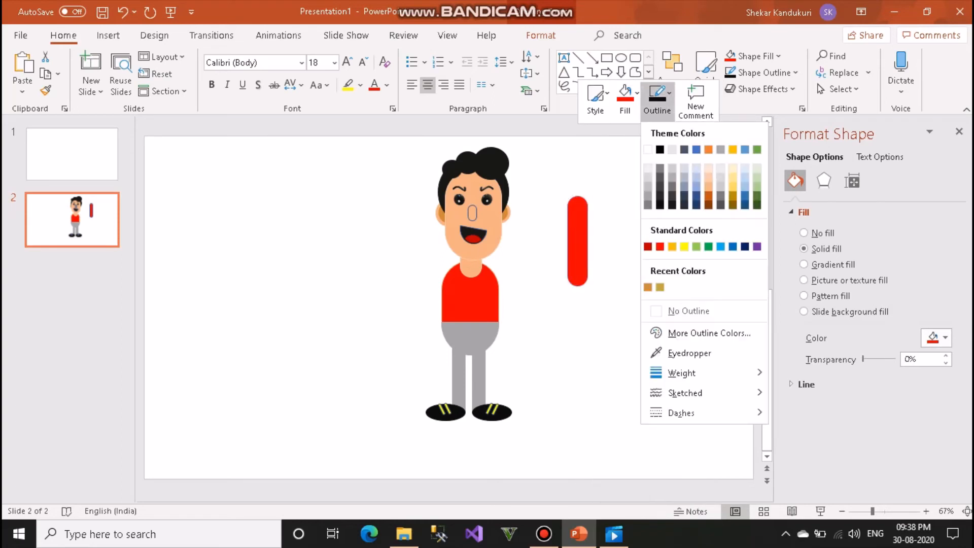
click(660, 247)
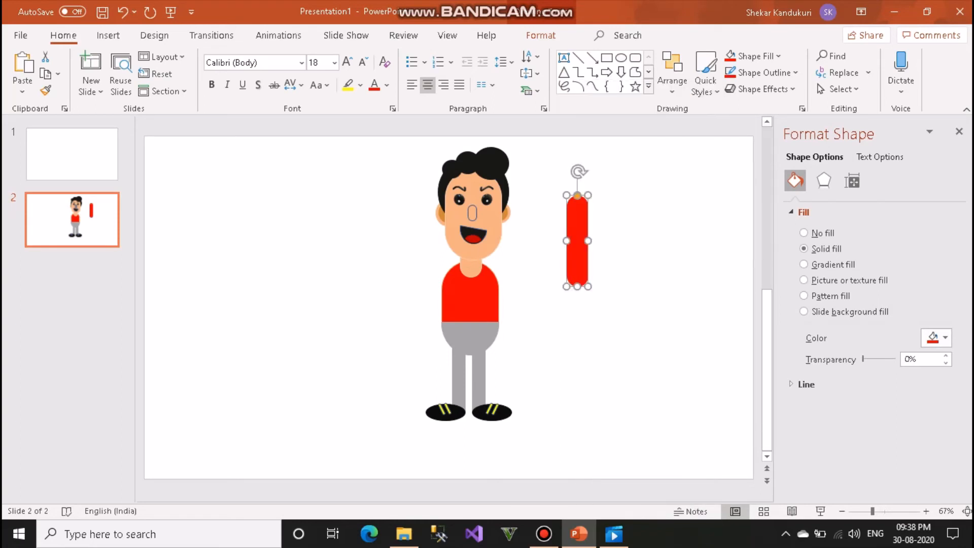
Make three copies of the red bar and spread them out beside the character
key(ctrl+v)
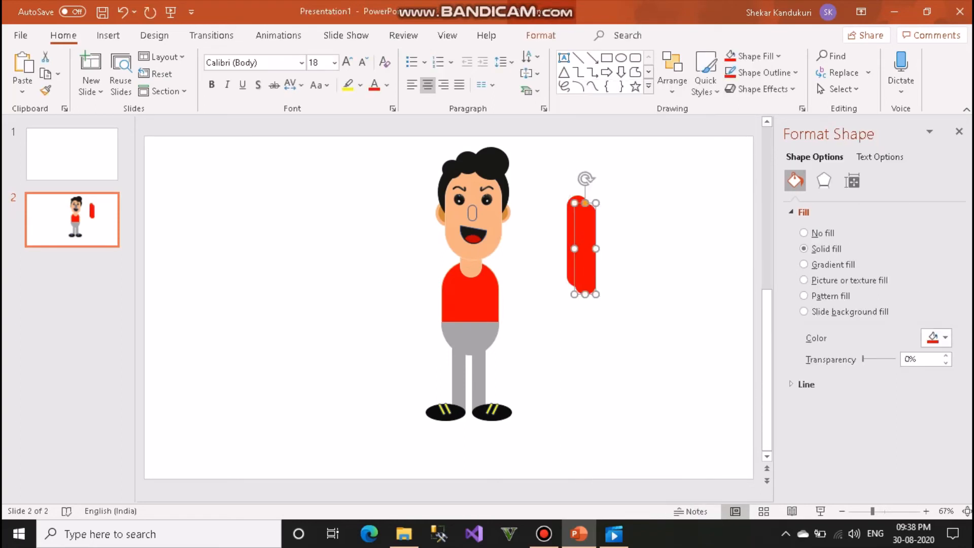
key(ctrl+v)
drag(593, 256, 581, 352)
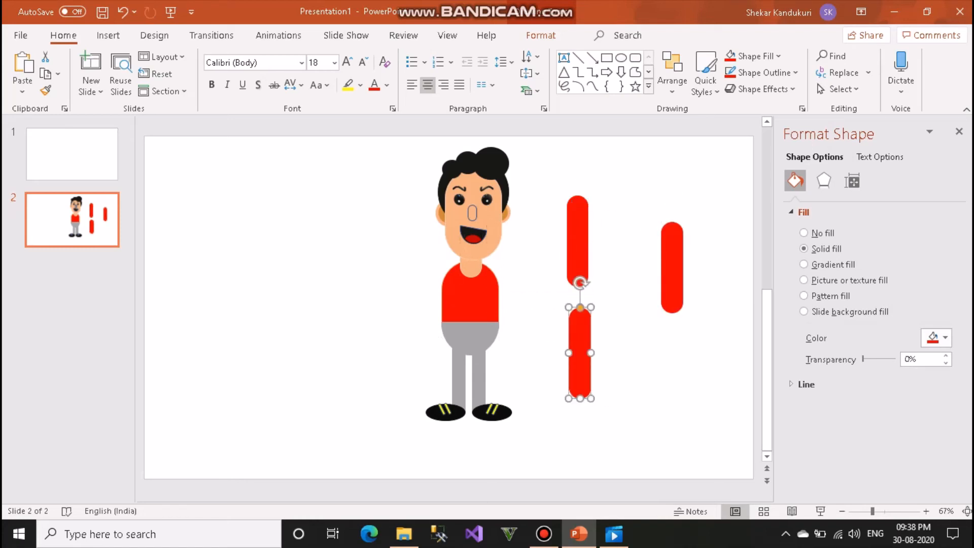
key(ctrl+c)
key(ctrl+v)
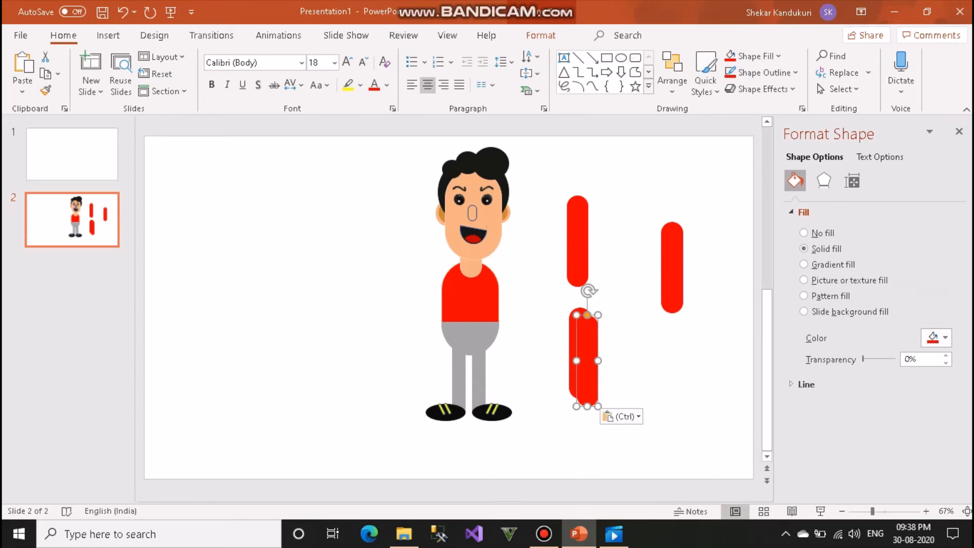
drag(588, 360, 567, 412)
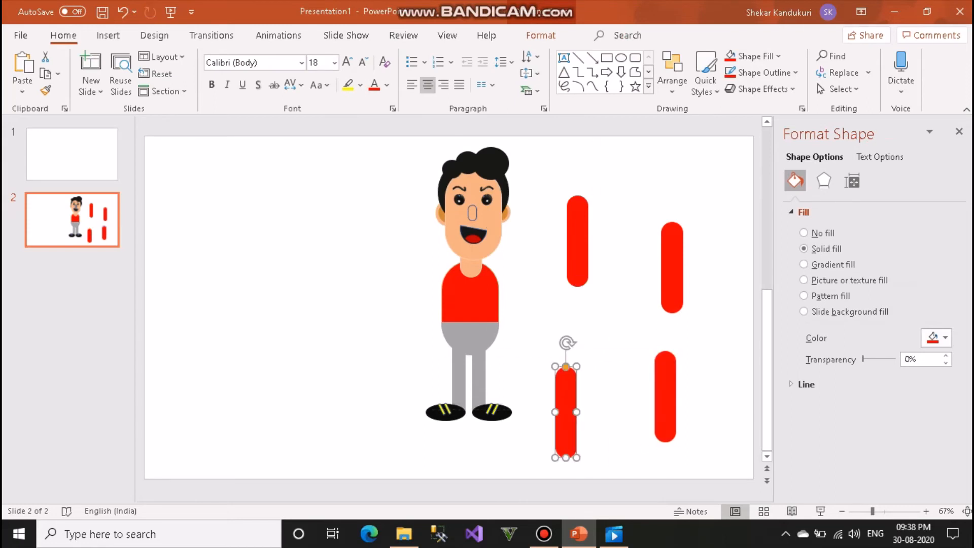
Tilt the original red bar about 45° and attach it to the shirt's right-hand shoulder as an upper arm
drag(577, 241, 565, 264)
drag(566, 193, 518, 211)
drag(565, 264, 515, 304)
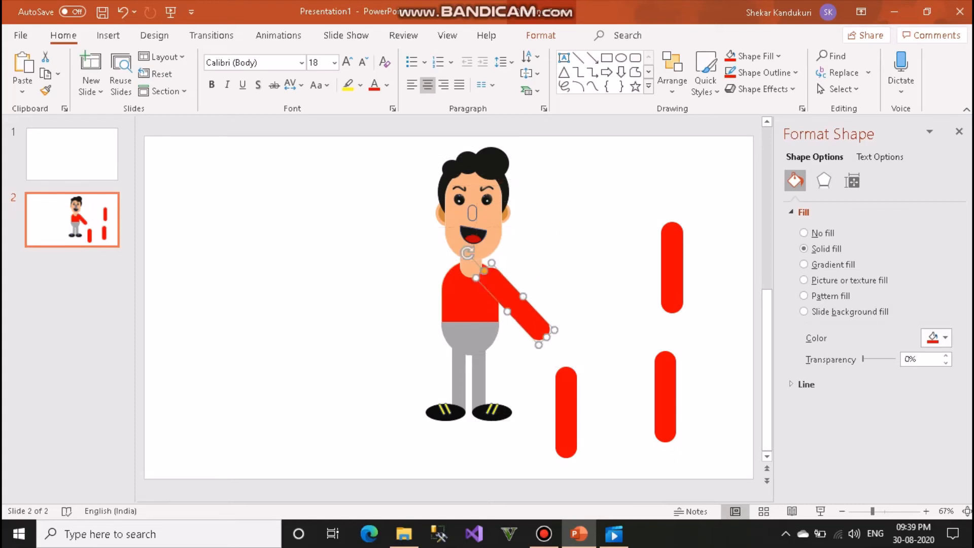